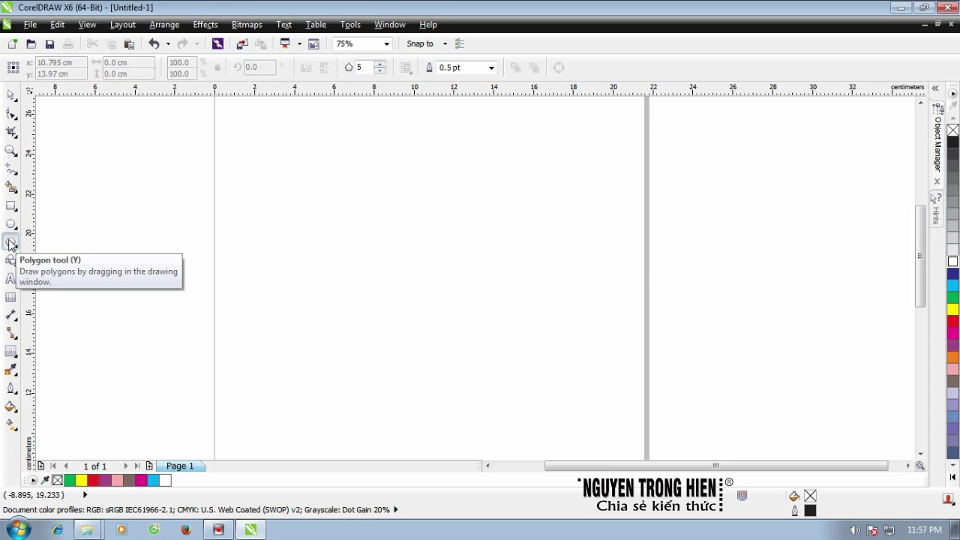
Draw a five-sided polygon about 8.8 cm wide and 8.3 cm high on the page
click(11, 242)
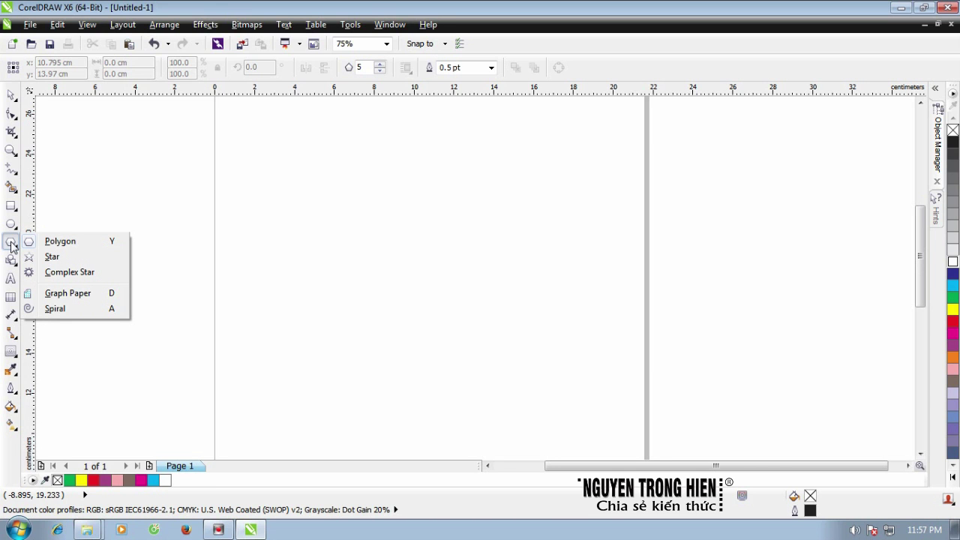
click(60, 241)
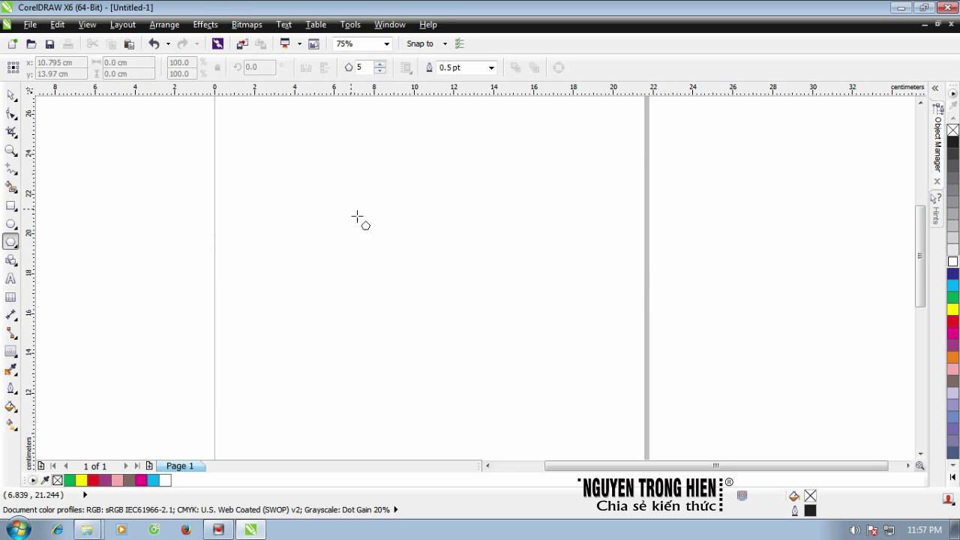
drag(323, 167, 356, 205)
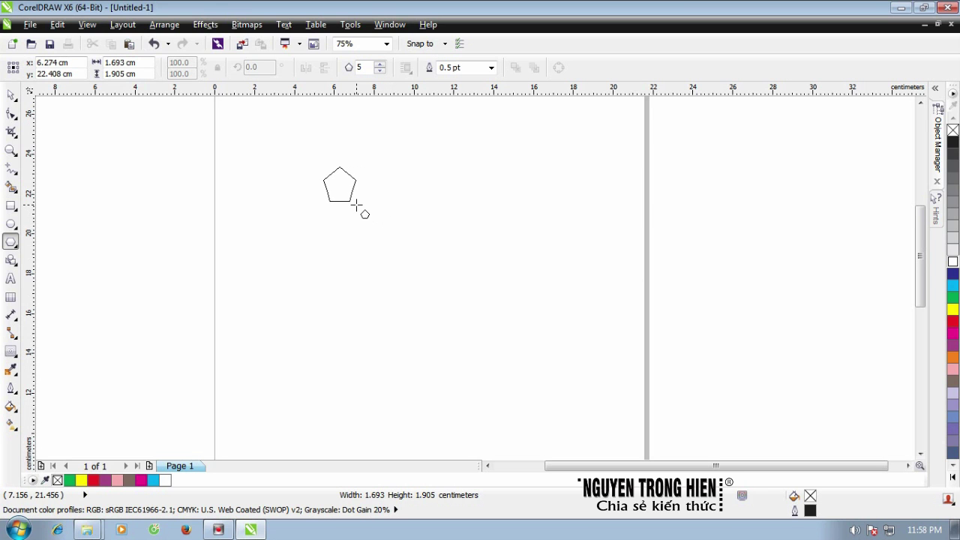
drag(357, 205, 506, 351)
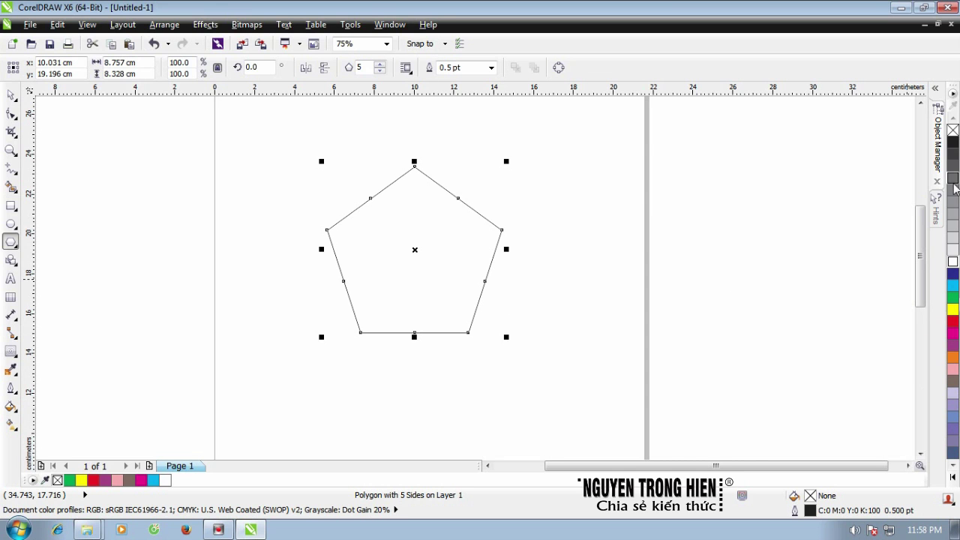
Fill the pentagon with the light green shade C:66 M:0 Y:100 K:0
click(955, 298)
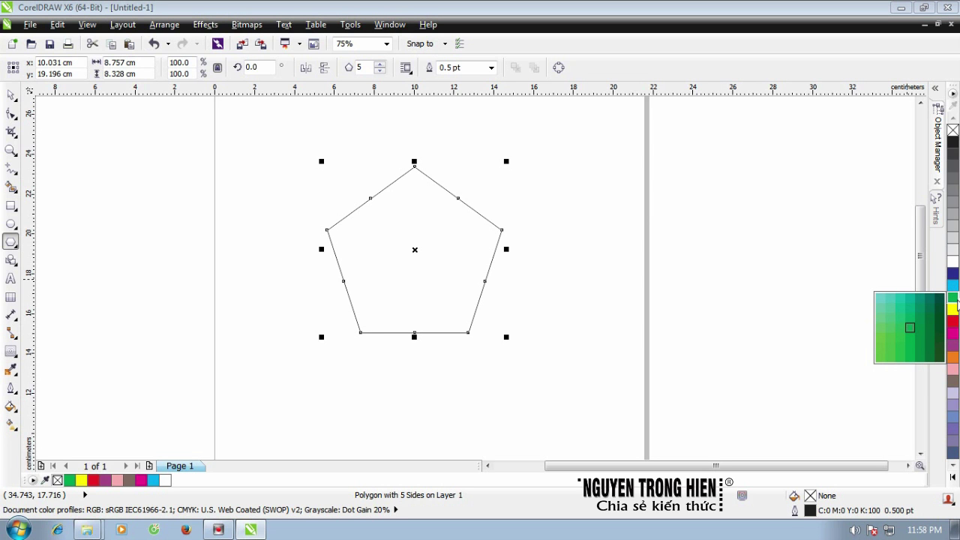
click(882, 358)
scroll(393, 212, up, 2)
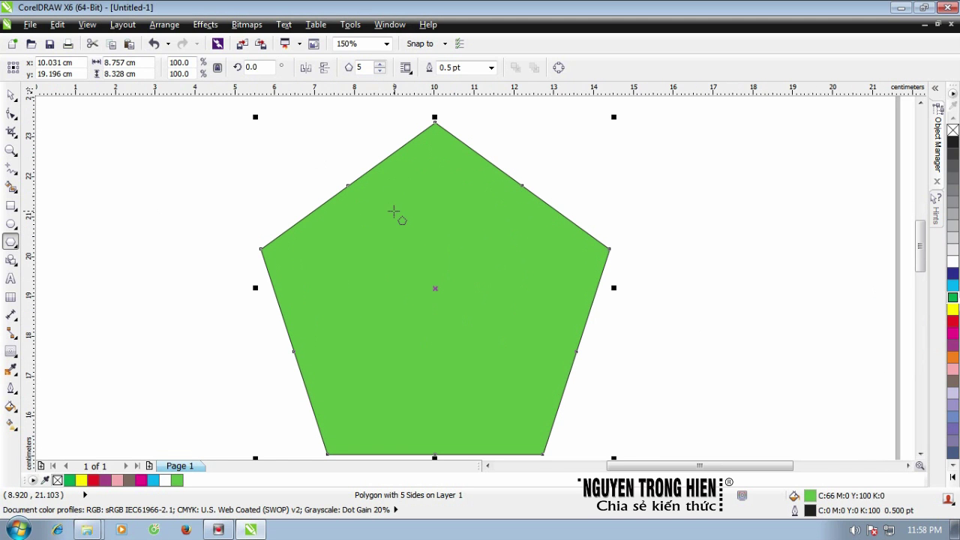
Set the pentagon's outline width to 8.0 pt
click(522, 273)
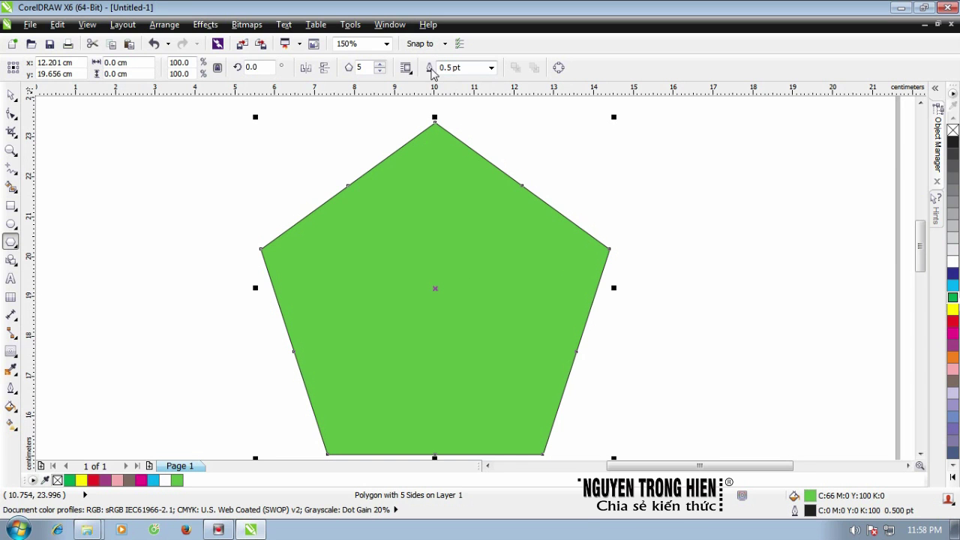
click(491, 67)
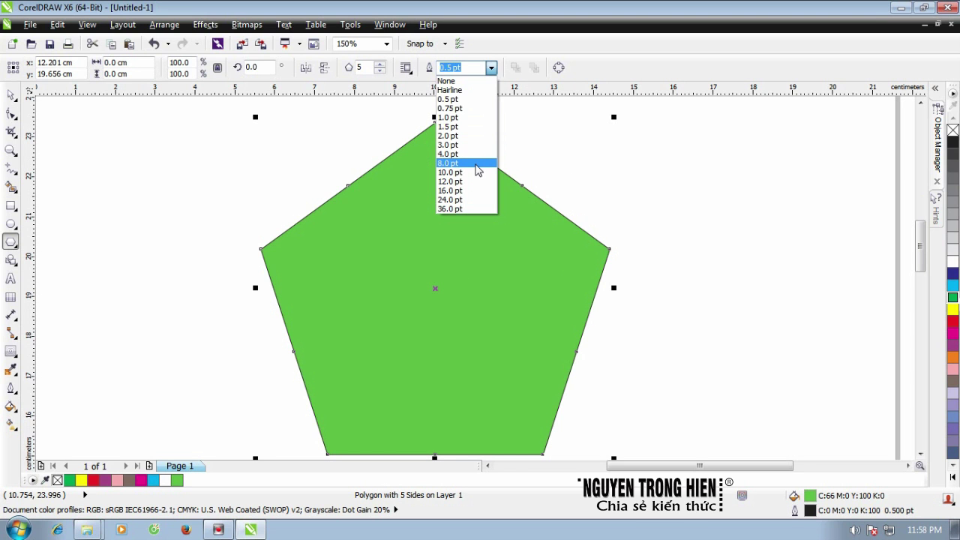
click(477, 167)
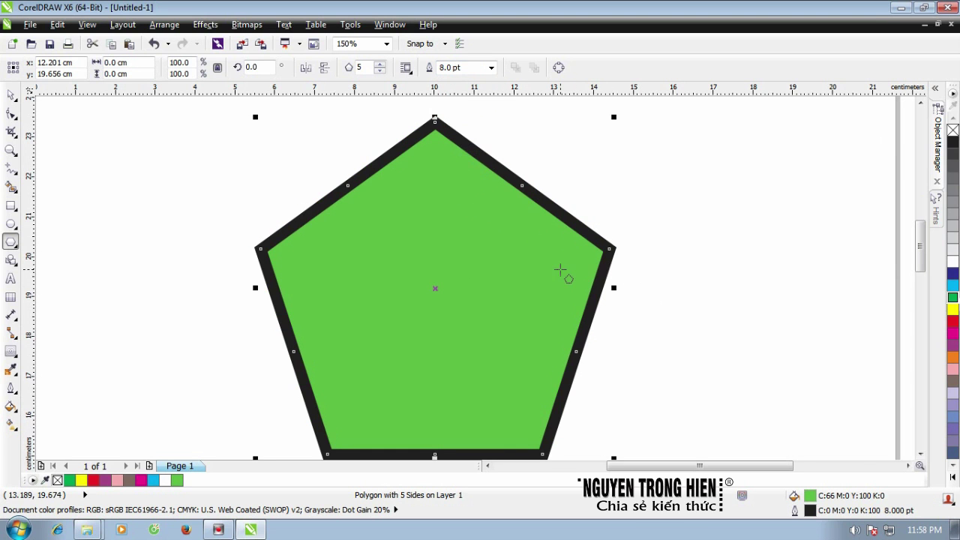
scroll(561, 271, down, 1)
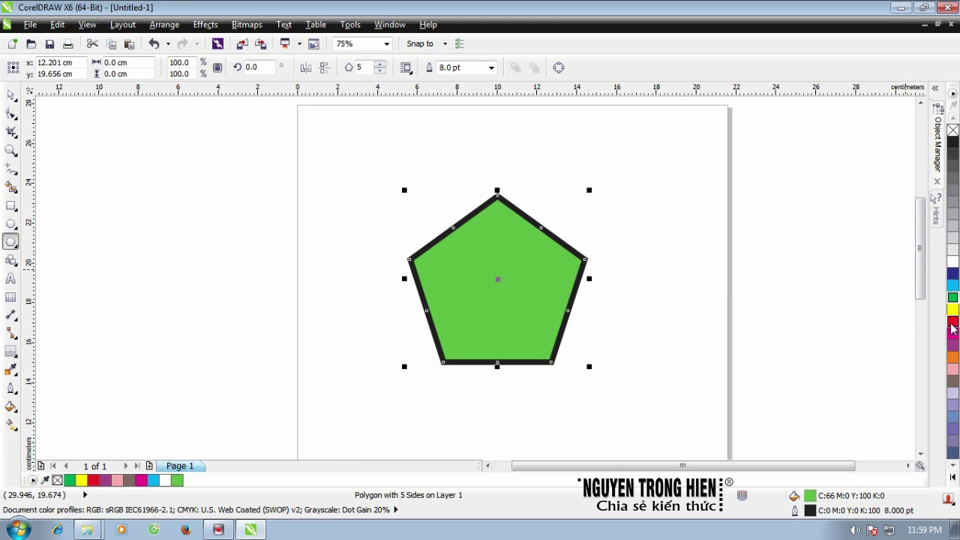
Color the pentagon's outline red and reduce the polygon to 3 sides
drag(953, 321, 480, 216)
scroll(481, 218, up, 2)
scroll(488, 221, down, 2)
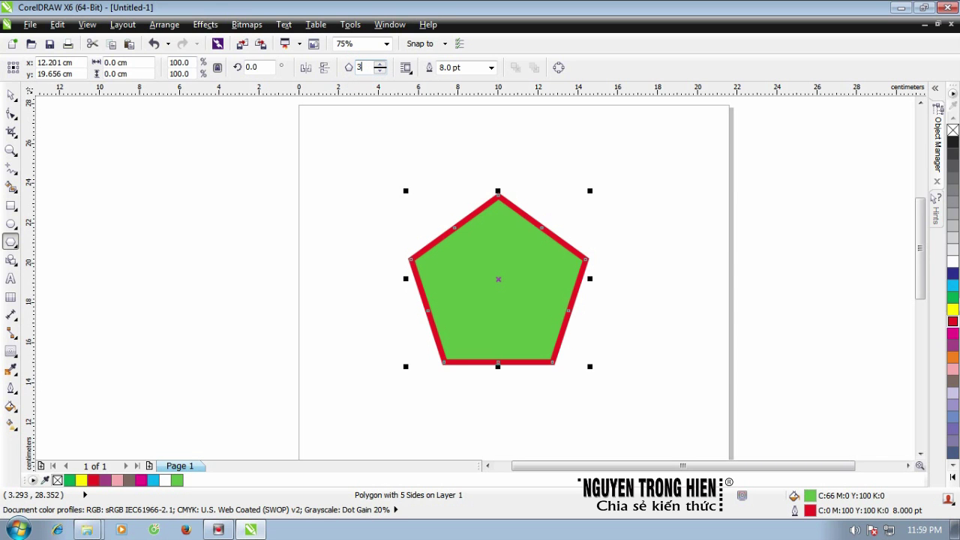
key(Return)
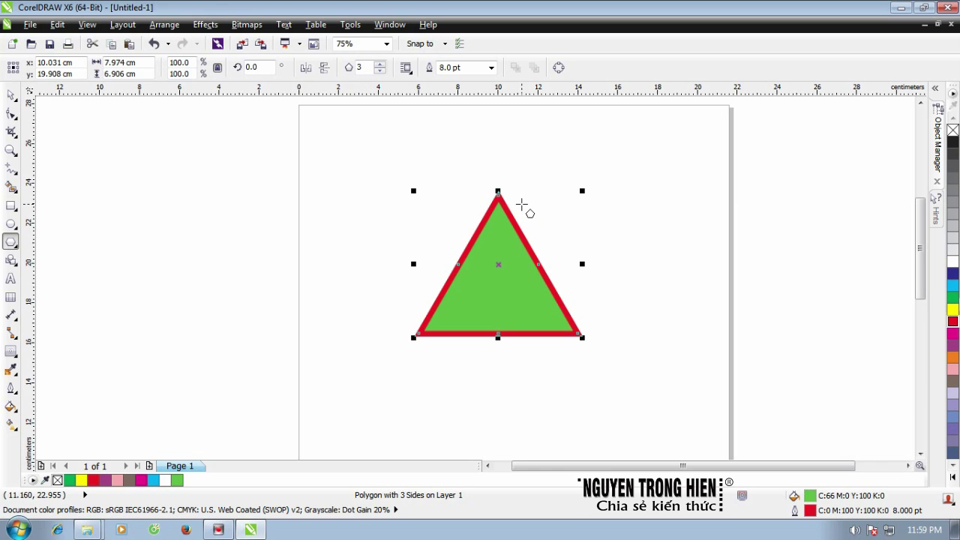
Set the triangle's rotation angle to 45 degrees
click(263, 67)
click(264, 69)
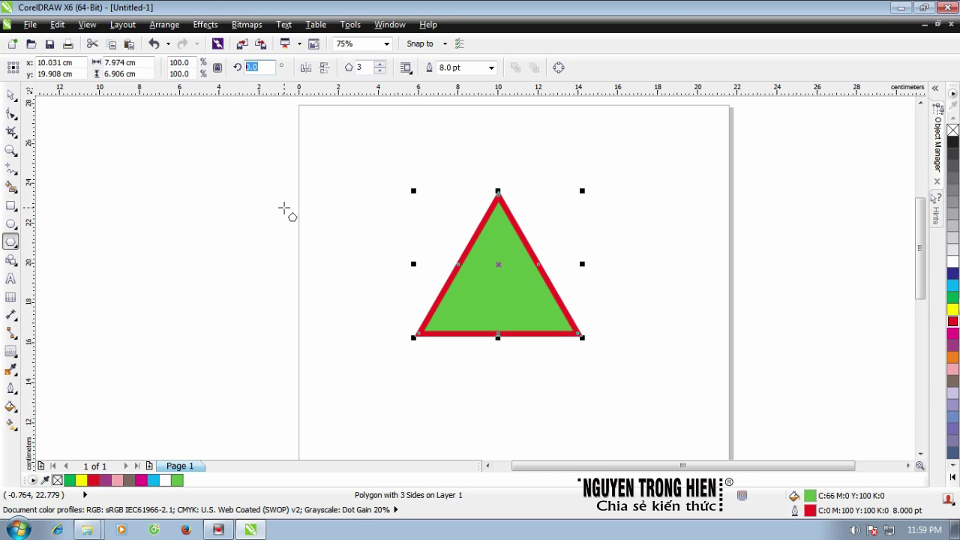
text(45)
key(Return)
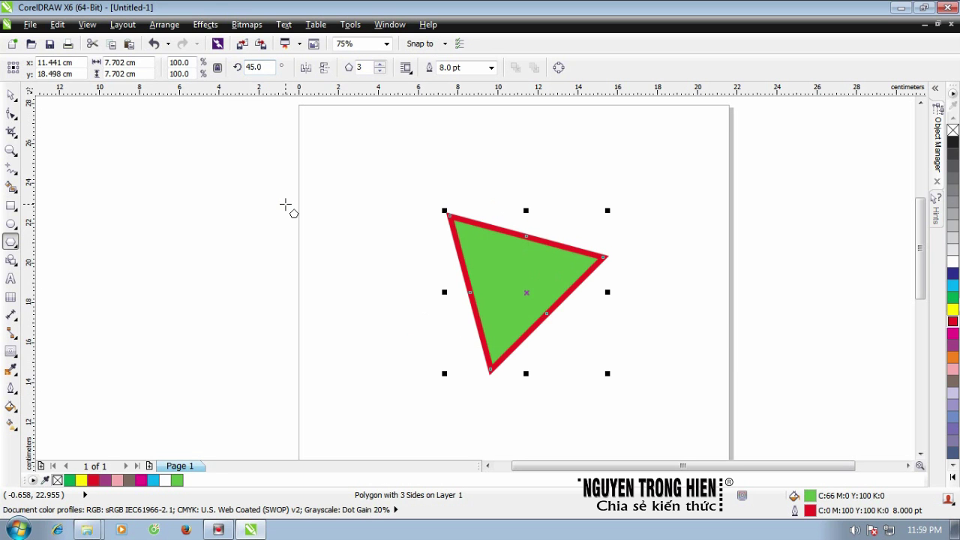
Set the triangle's rotation angle to 90 degrees, then reset it to 0 degrees
click(255, 68)
text(90)
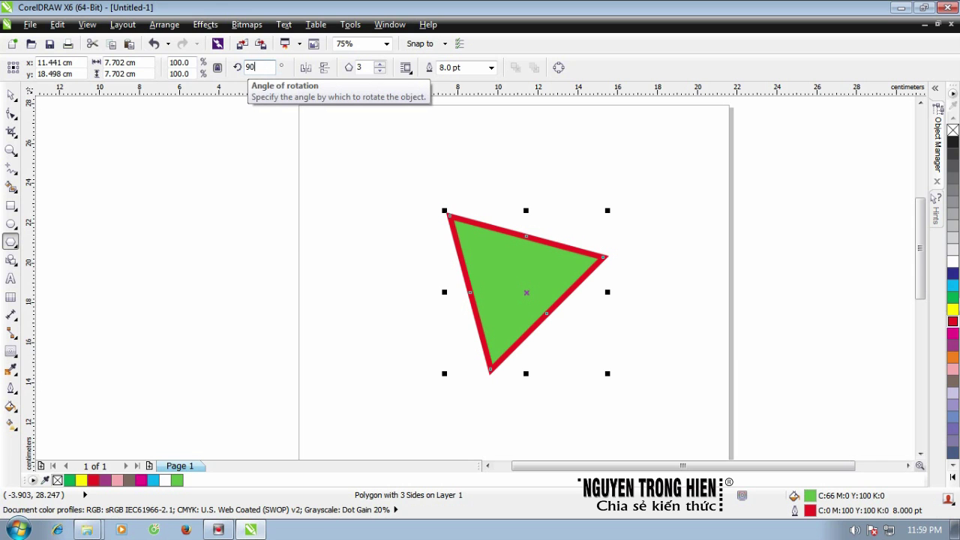
key(Return)
click(263, 67)
text(0)
key(Return)
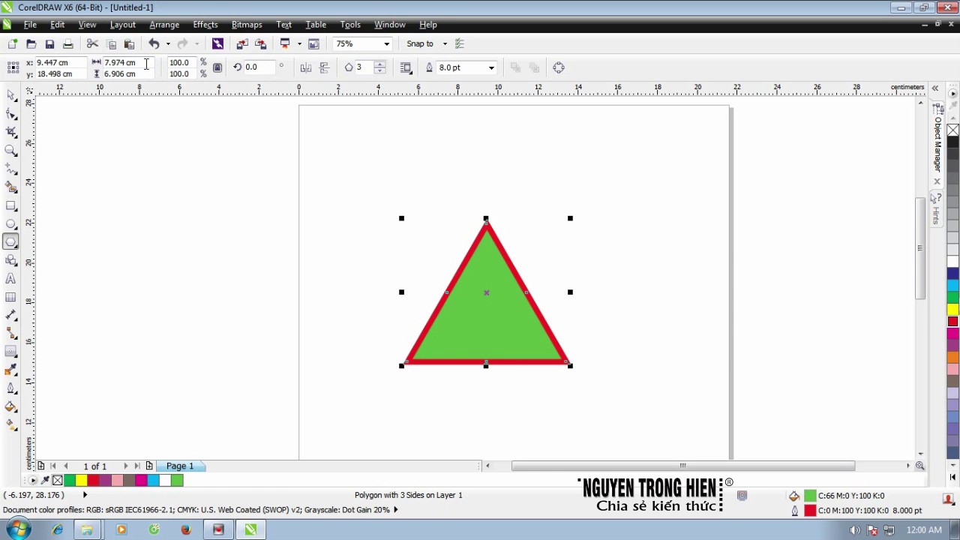
Resize the triangle by entering a width of 10 cm and a height of 8 cm
click(145, 65)
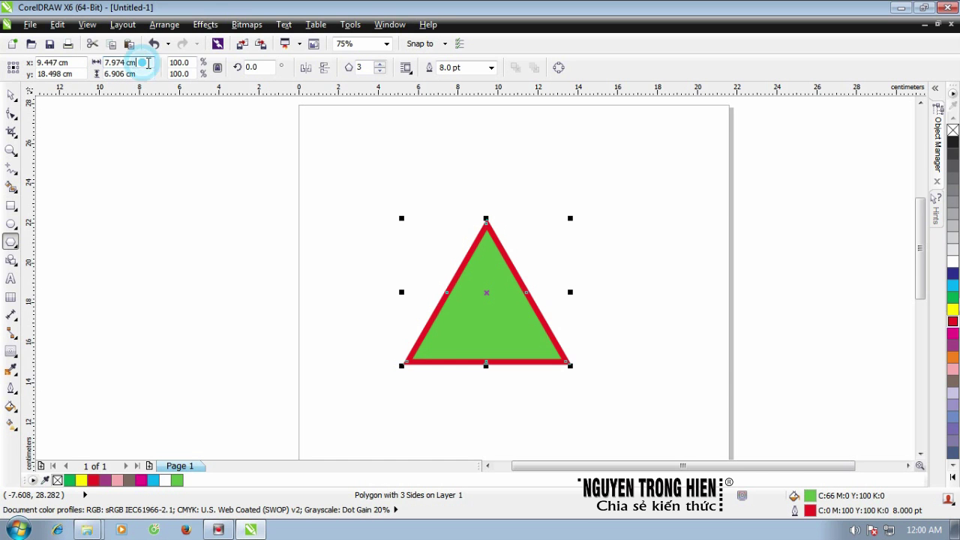
text(10)
click(145, 72)
text(9)
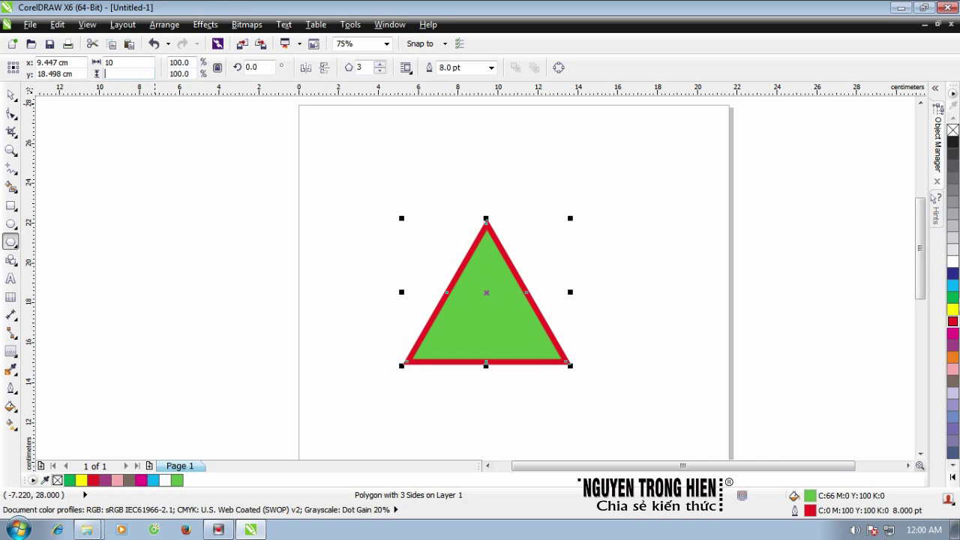
key(Return)
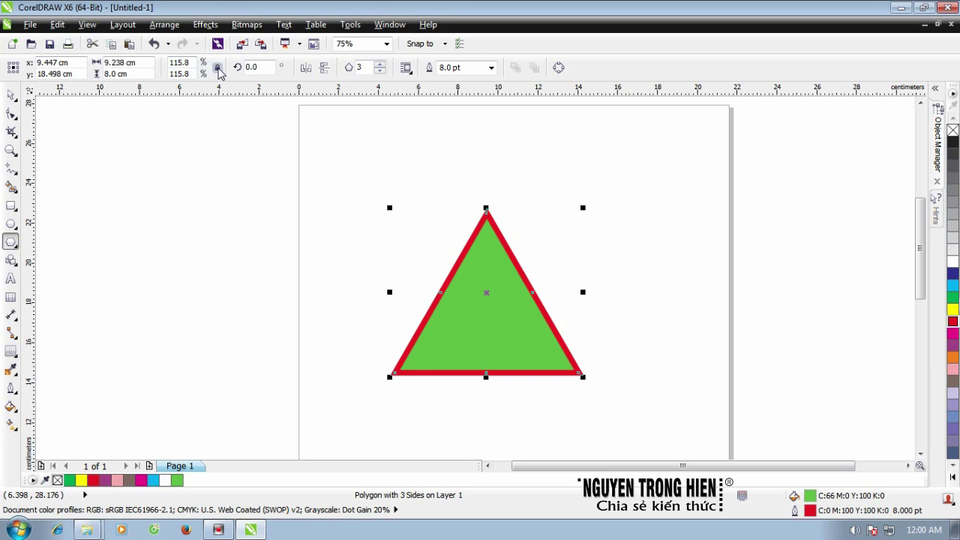
click(219, 68)
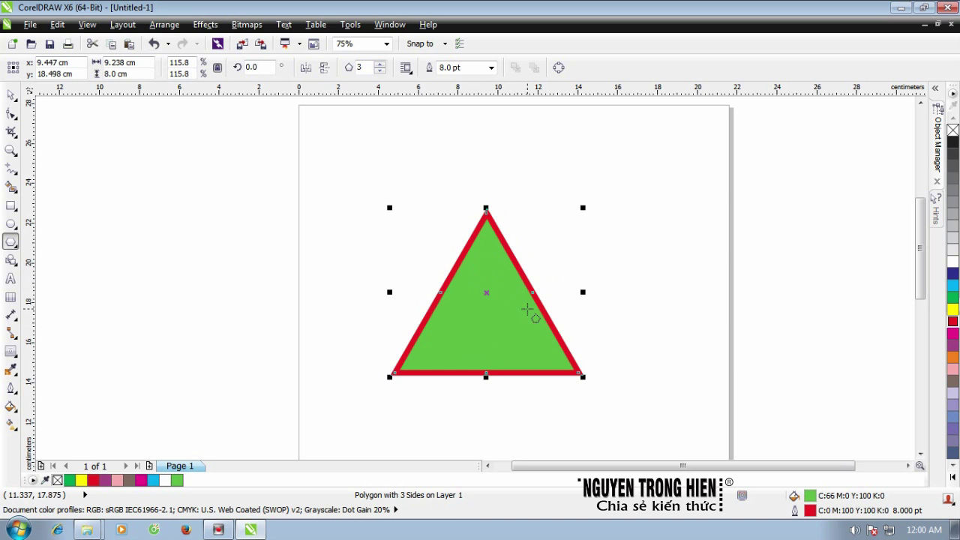
Change the triangle into a polygon with 10 sides
double_click(360, 67)
key(Return)
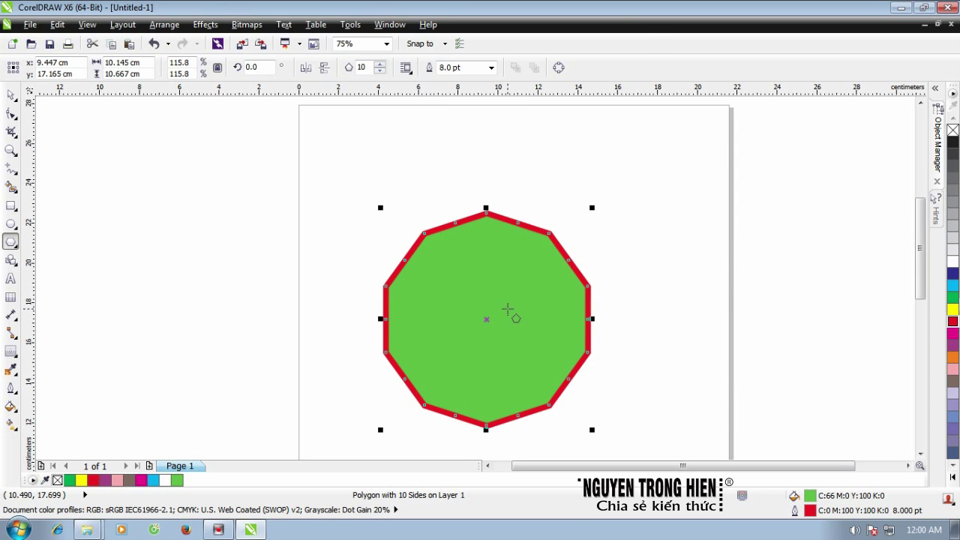
click(639, 48)
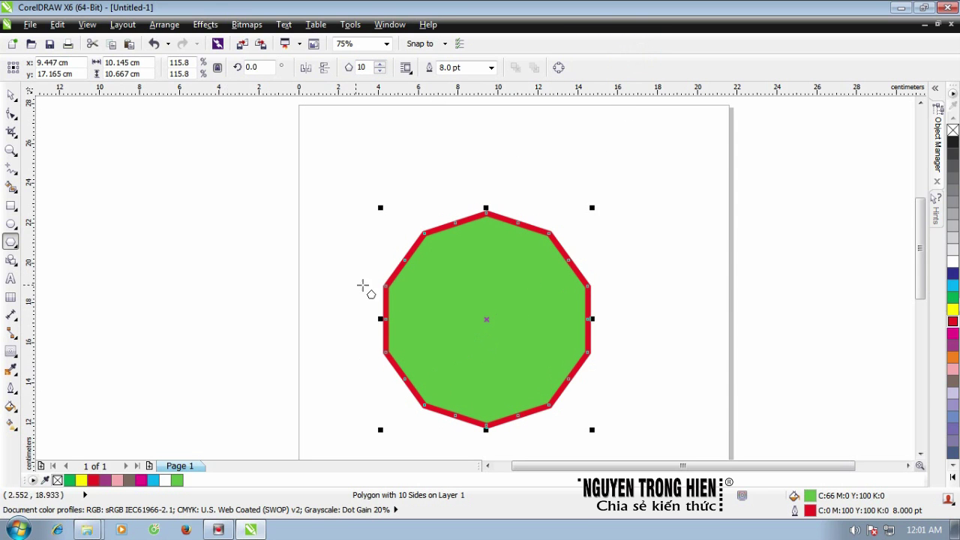
Draw a five-pointed star about 9.7 cm wide and 9.3 cm high beside the green polygon
click(11, 245)
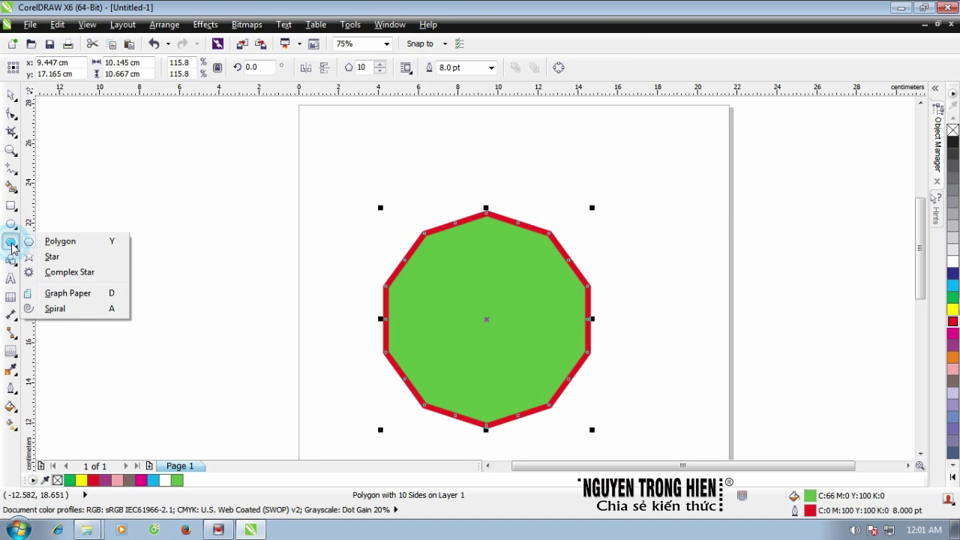
click(51, 257)
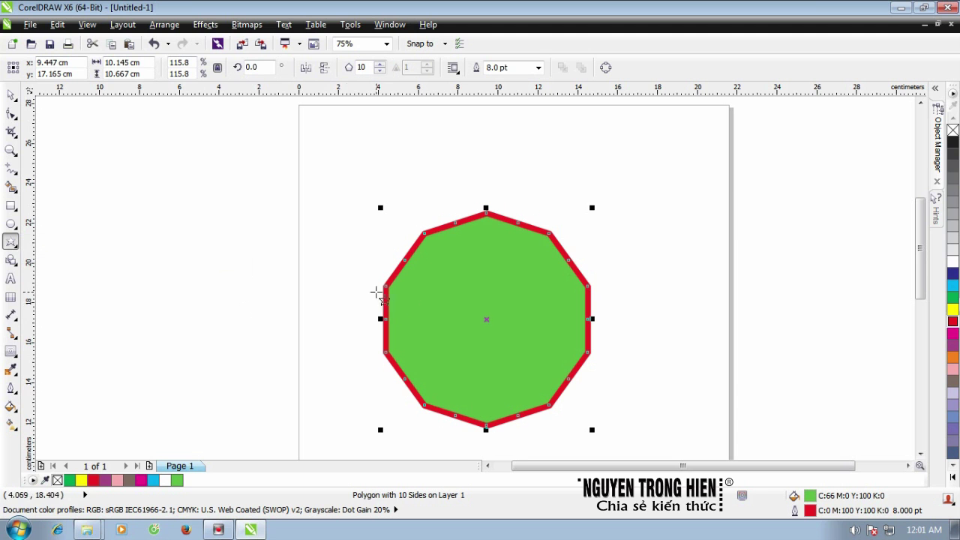
drag(172, 185, 330, 386)
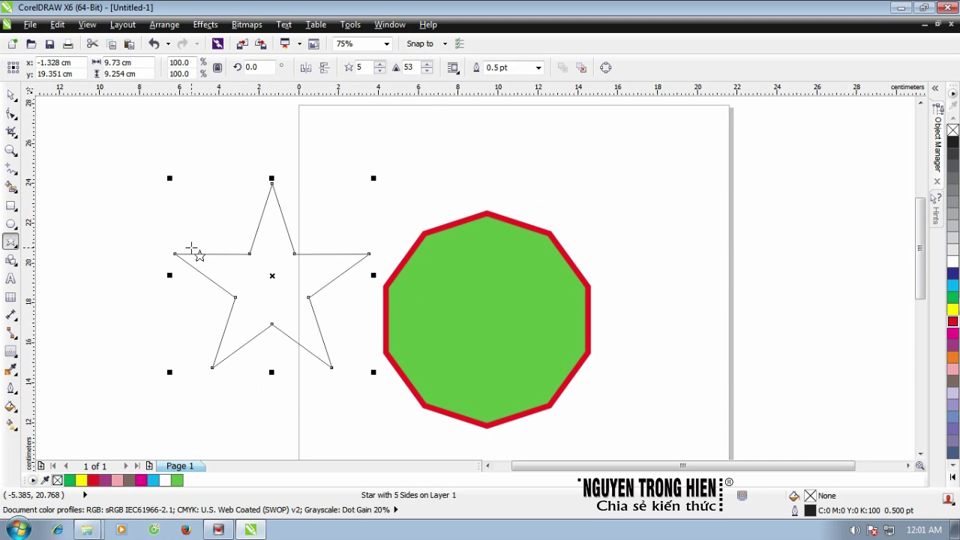
Try a different sharpness value on the star
click(408, 67)
key(Return)
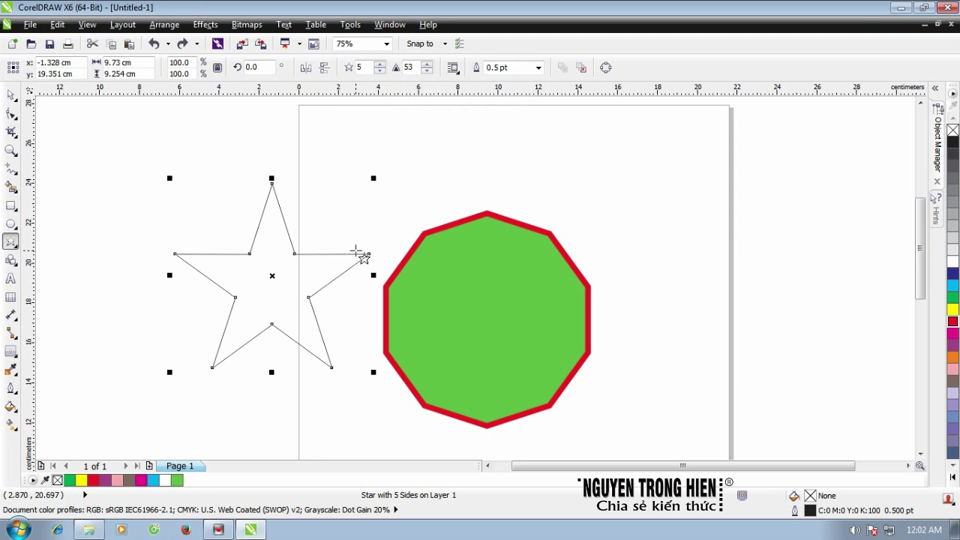
click(413, 66)
click(413, 66)
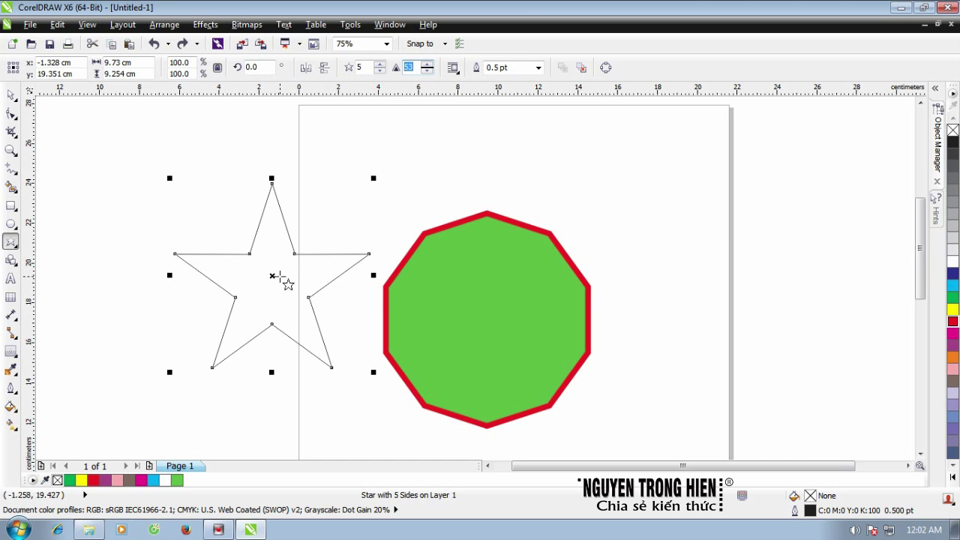
Set the star's number of points to 6
double_click(364, 68)
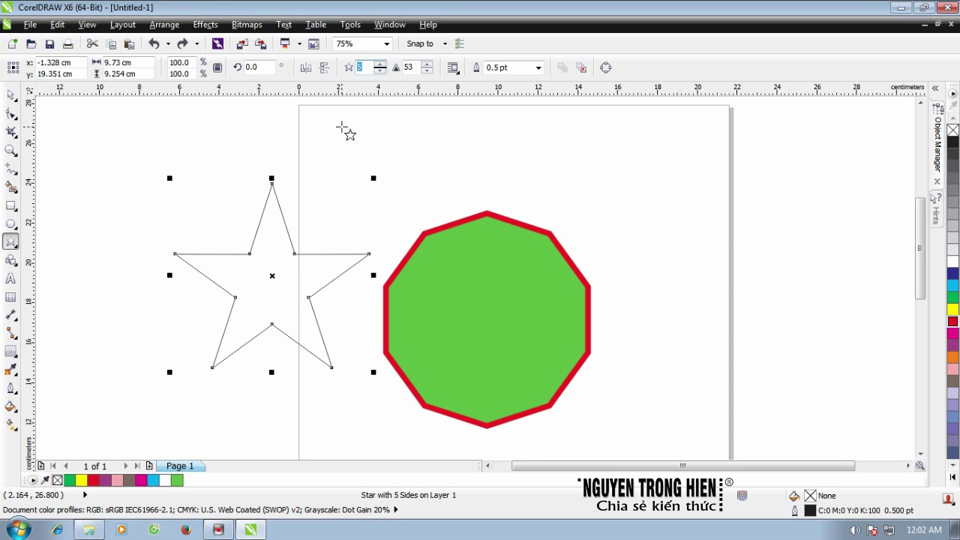
text(6)
key(Return)
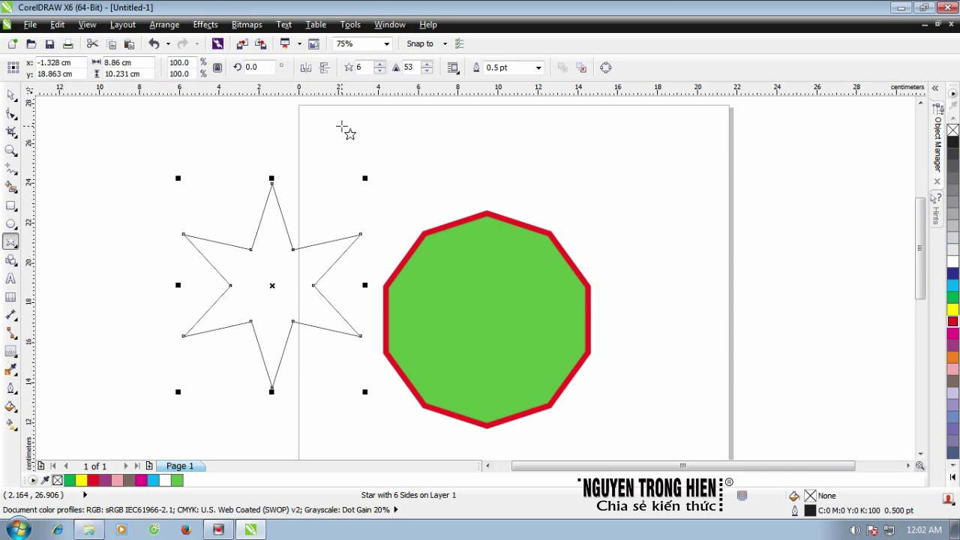
Reduce the star to 3 points, then set its number of points back to 5
click(362, 67)
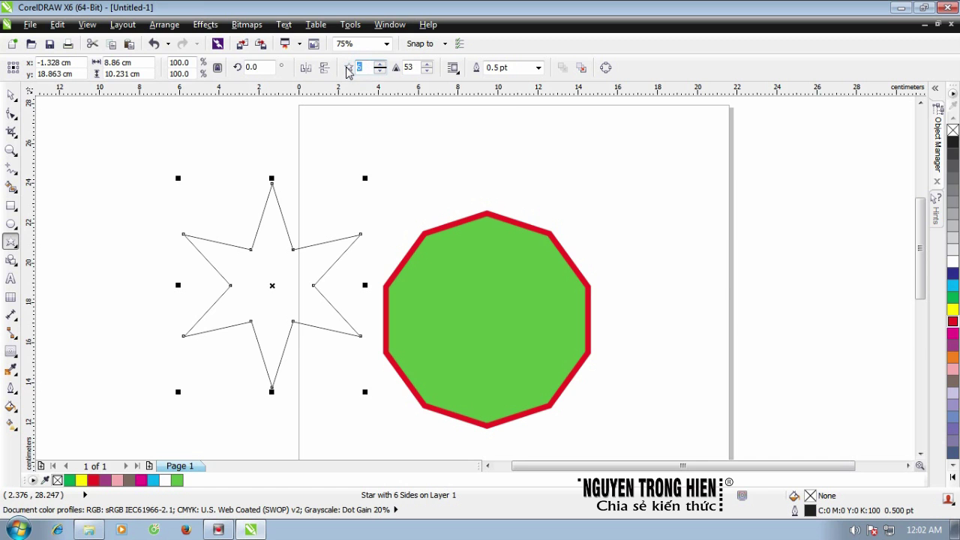
key(Return)
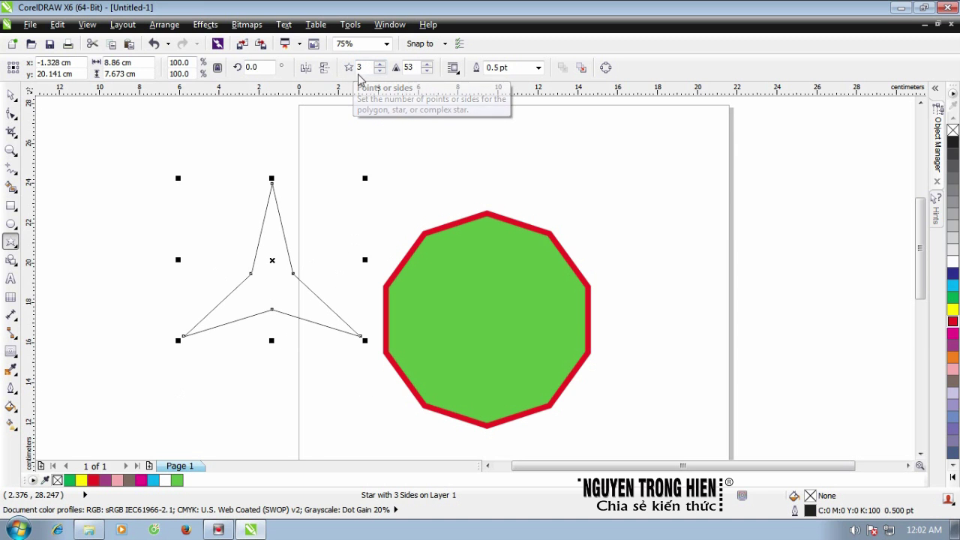
click(362, 67)
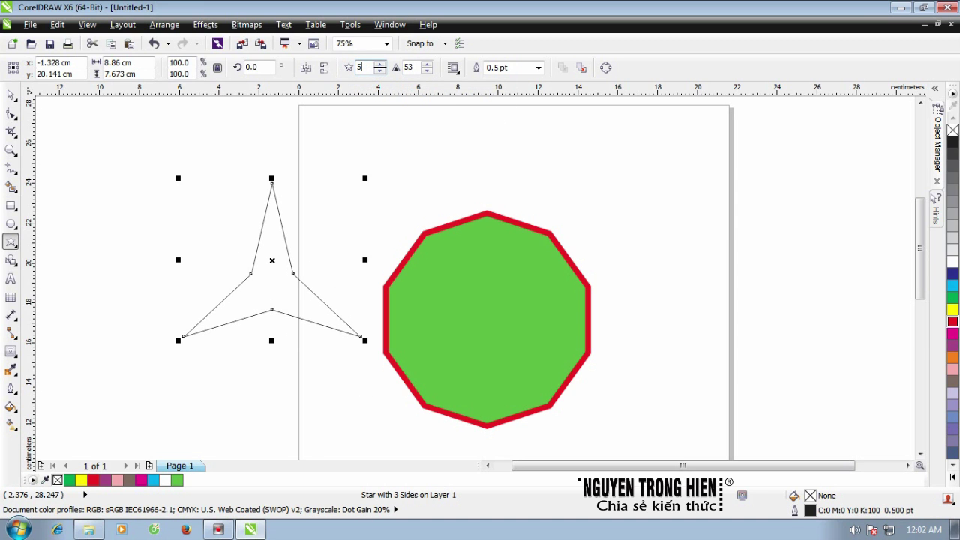
text(5)
key(Return)
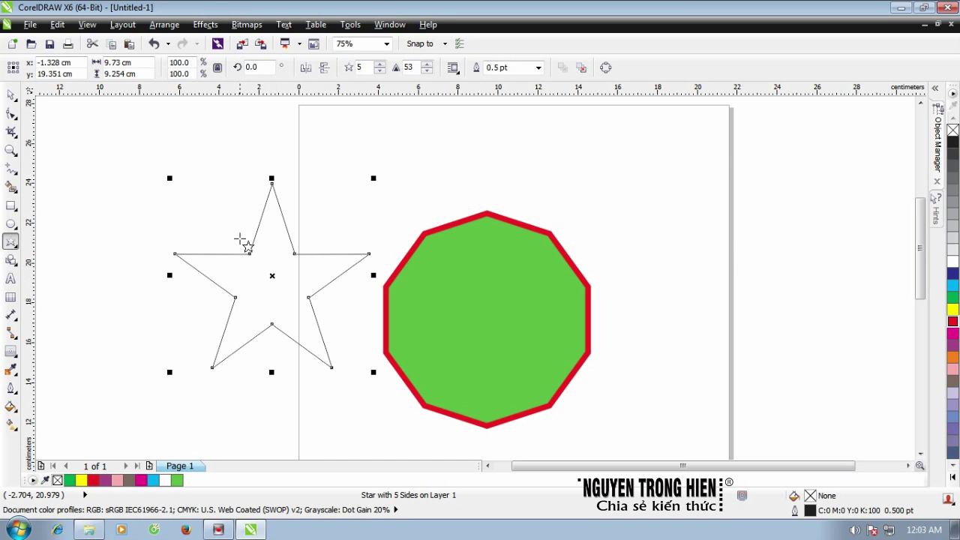
Set the five-pointed star's sharpness to 80
click(415, 71)
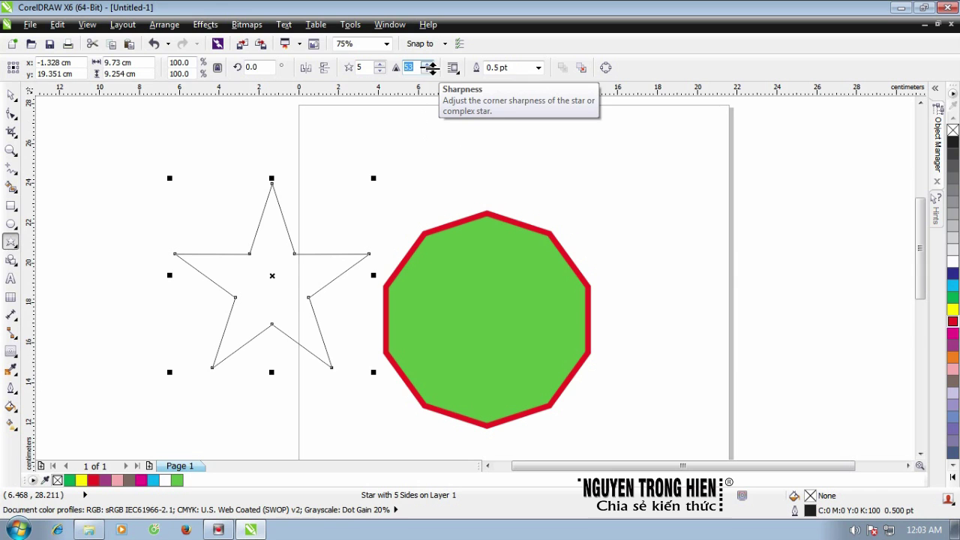
text(80)
key(Return)
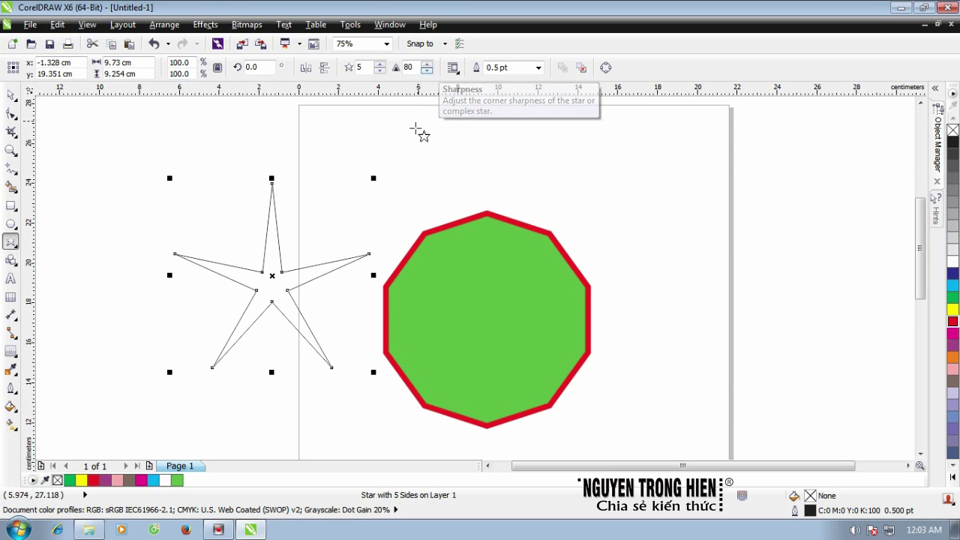
Set the five-pointed star's sharpness to 30
click(408, 67)
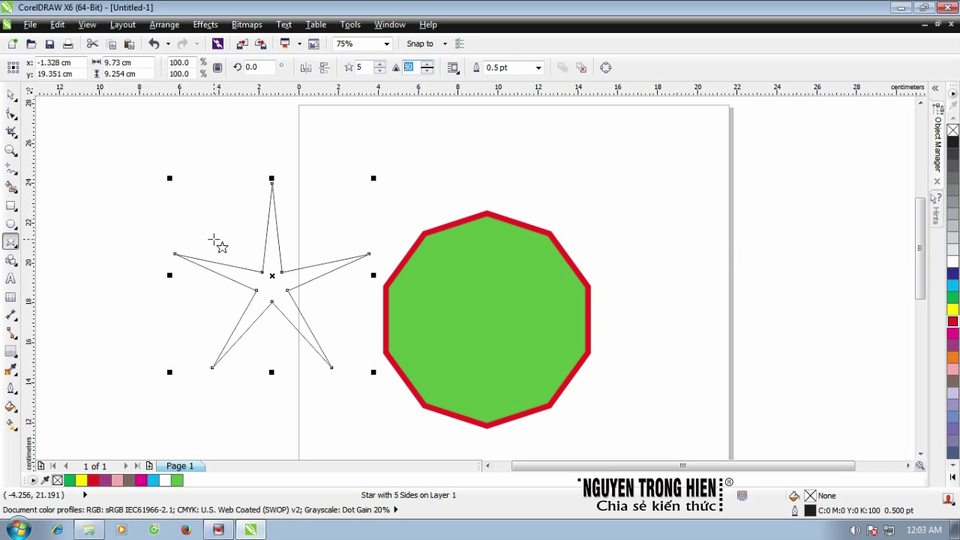
text(30)
key(Return)
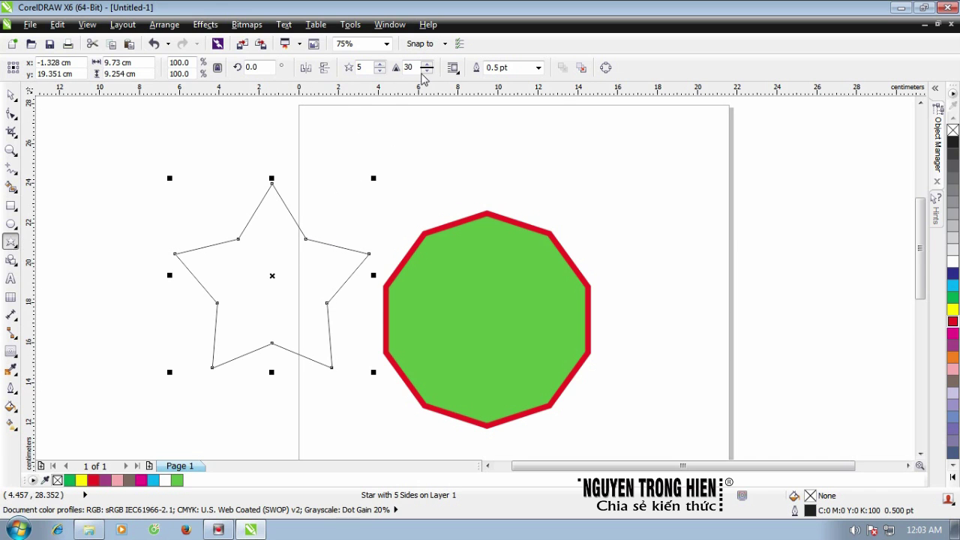
Set the five-pointed star's sharpness to 53
double_click(419, 67)
text(5)
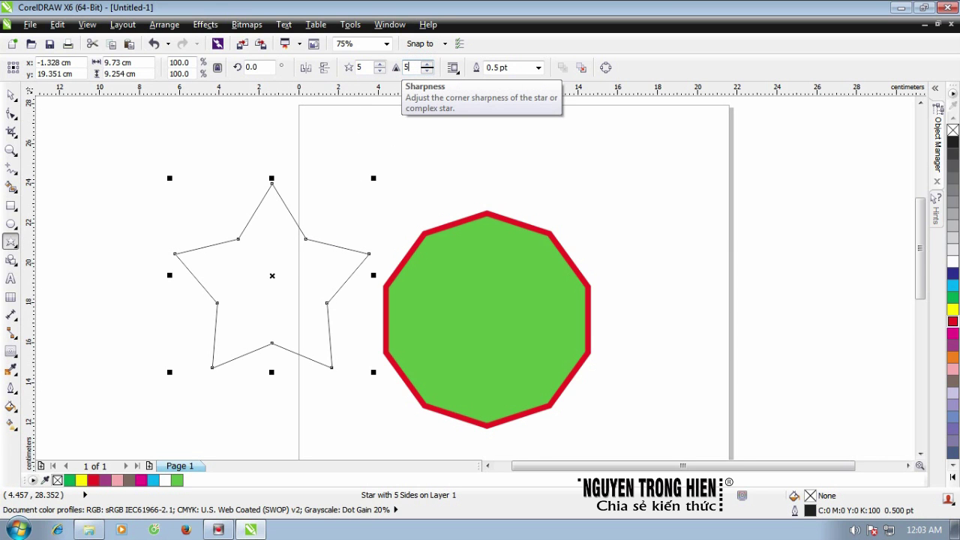
text(3)
key(Return)
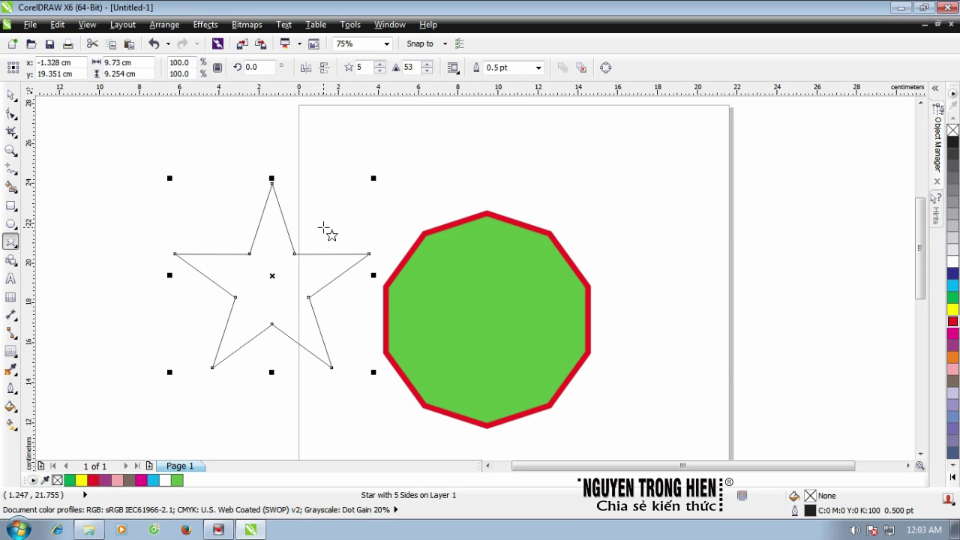
Give the star a 4.0 pt cyan outline and a yellow fill, and move it slightly down and to the left
click(539, 68)
click(516, 154)
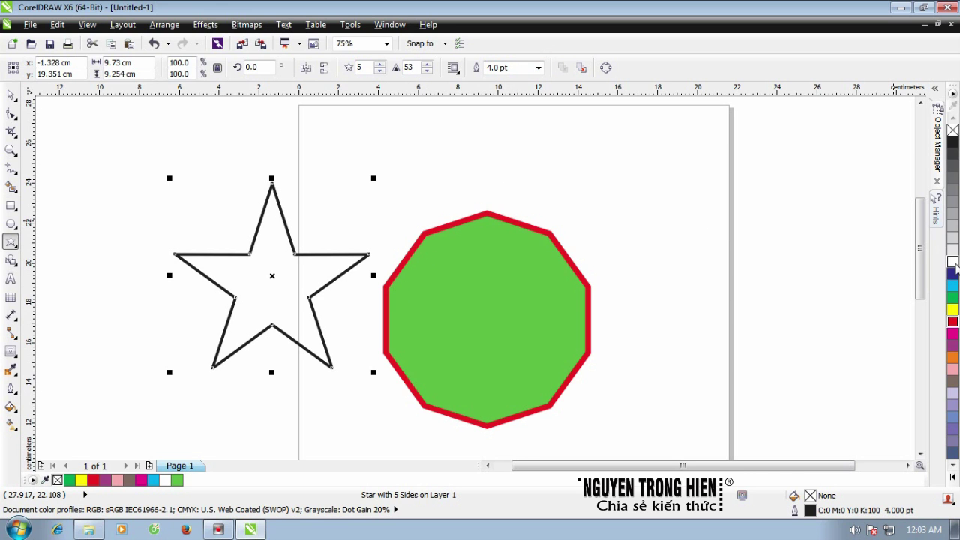
right_click(952, 285)
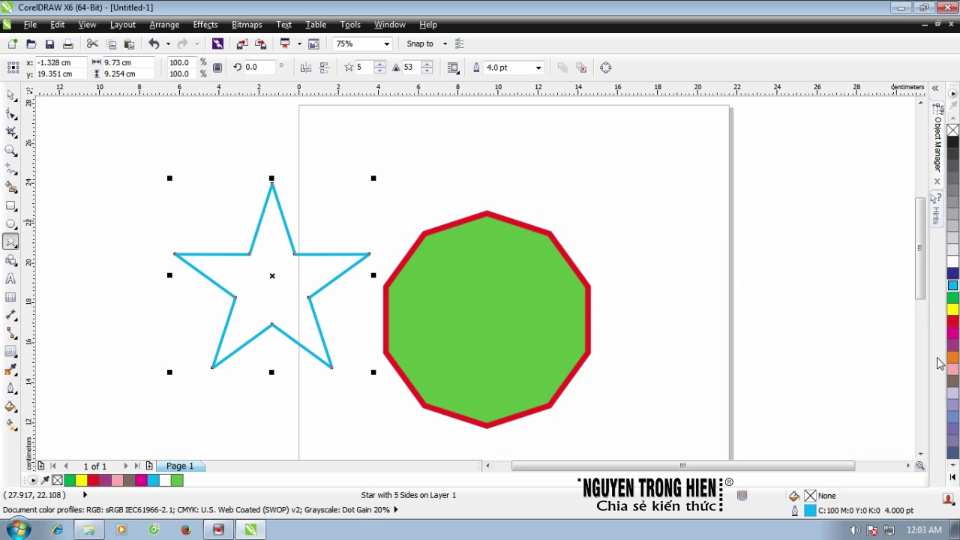
click(953, 308)
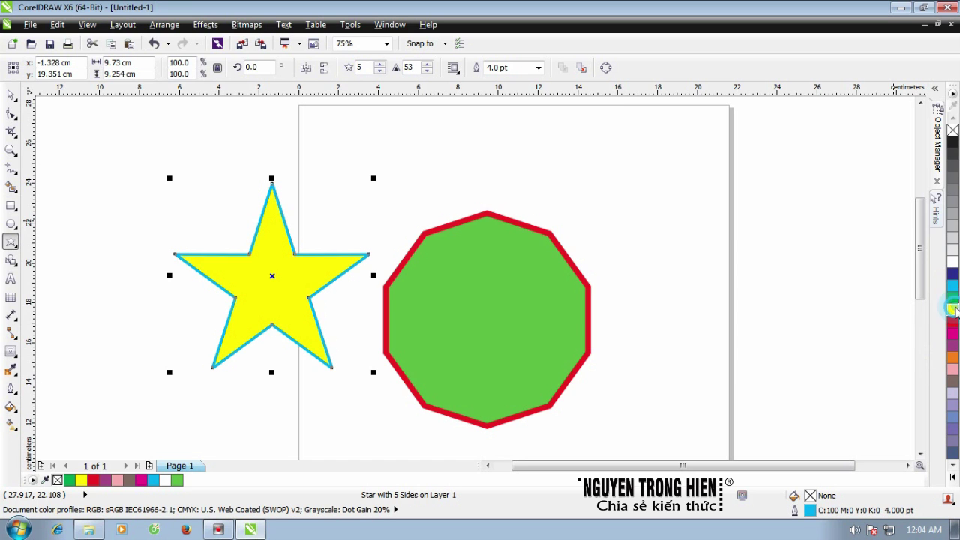
click(11, 95)
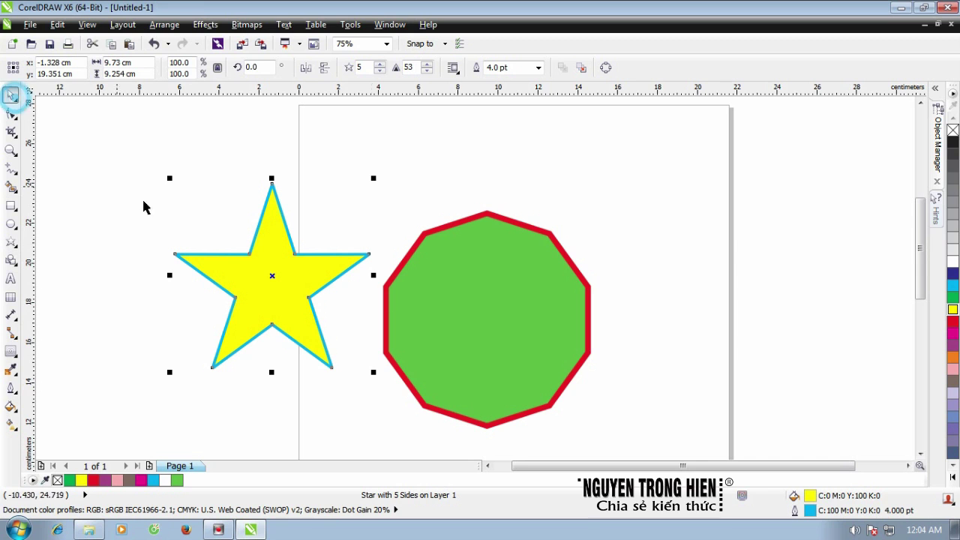
drag(275, 276, 258, 304)
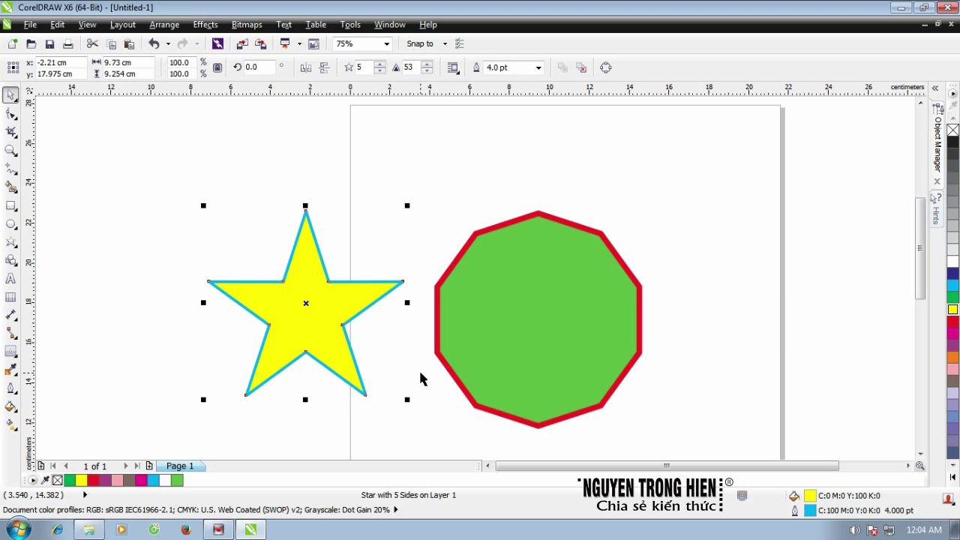
Copy the yellow star and paste the copy in place
click(58, 25)
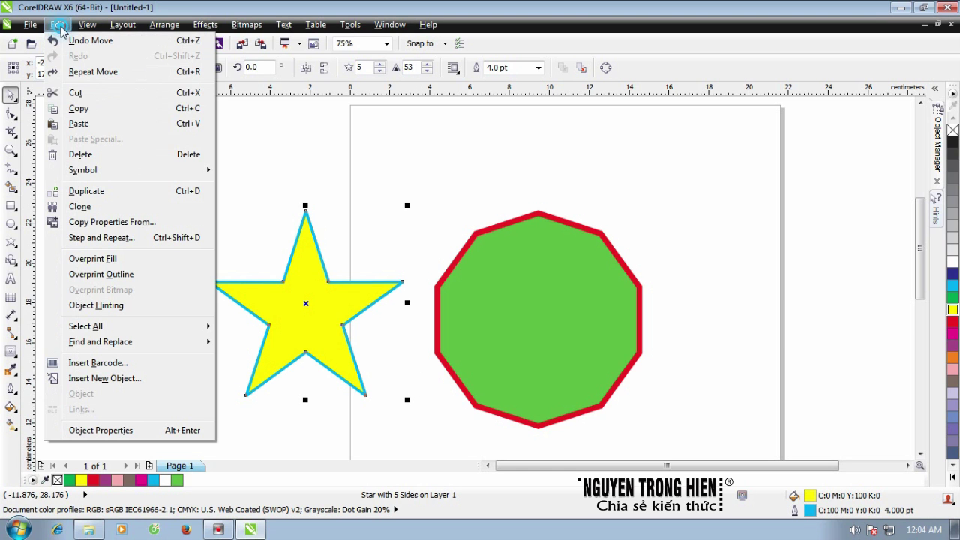
click(80, 108)
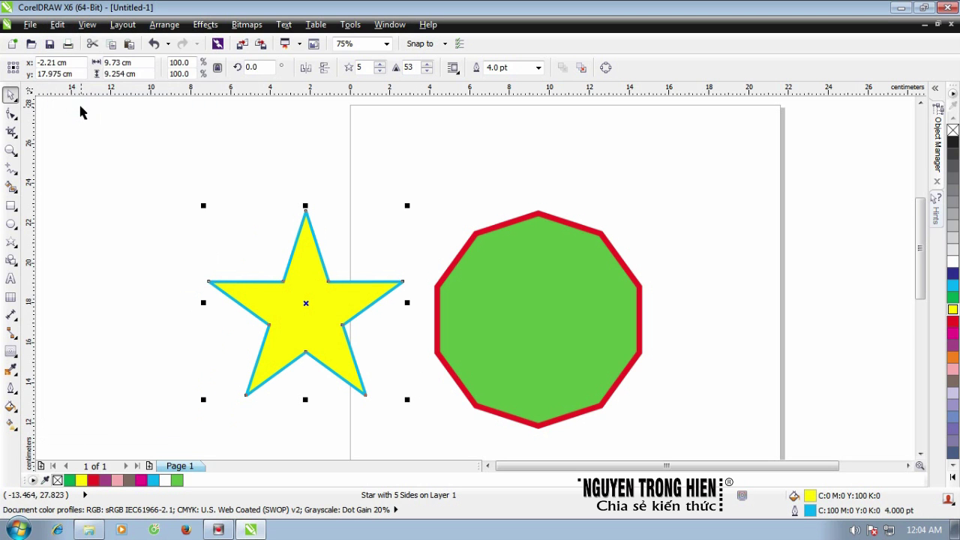
click(58, 25)
click(79, 123)
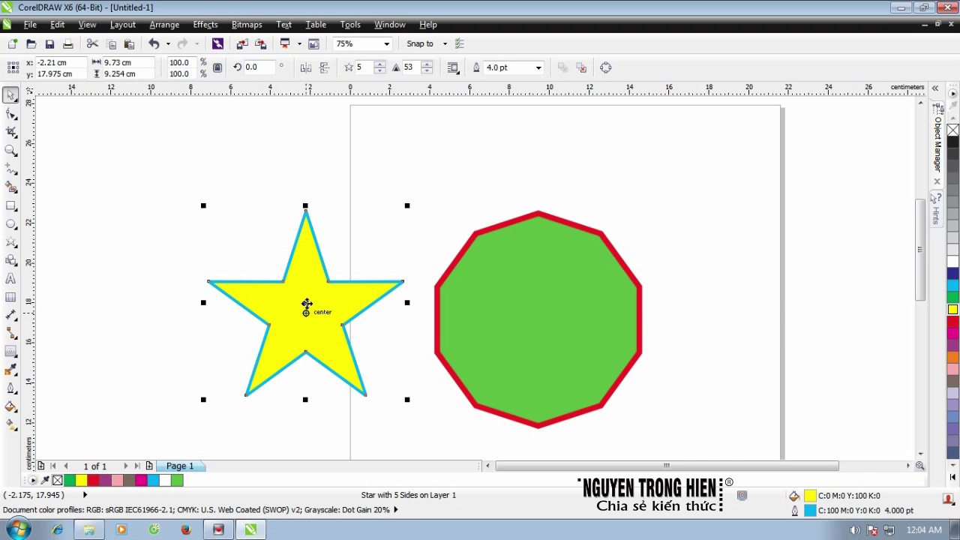
Try rotating the yellow star and skewing it horizontally and vertically by its handles
click(307, 304)
drag(409, 208, 337, 178)
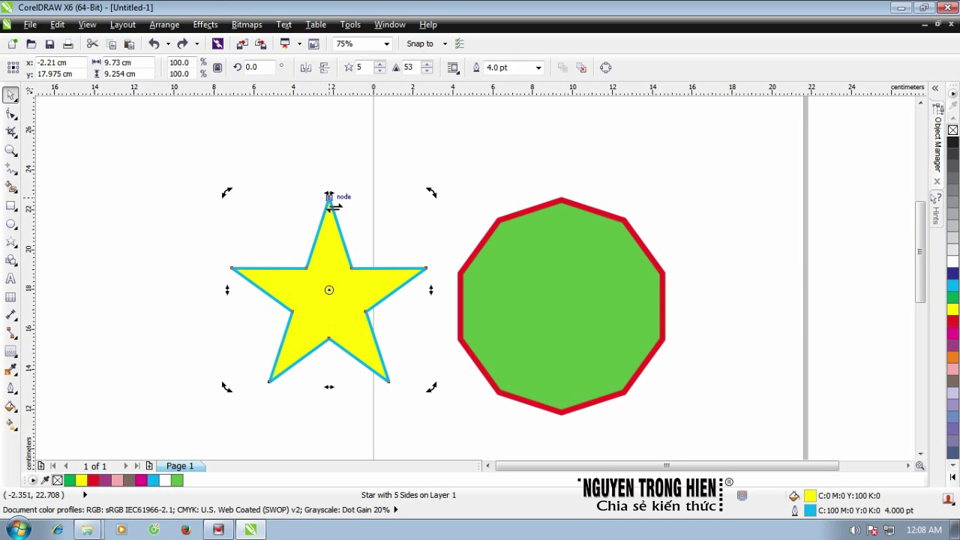
drag(330, 196, 215, 198)
drag(395, 290, 370, 159)
drag(157, 242, 157, 325)
drag(277, 370, 327, 370)
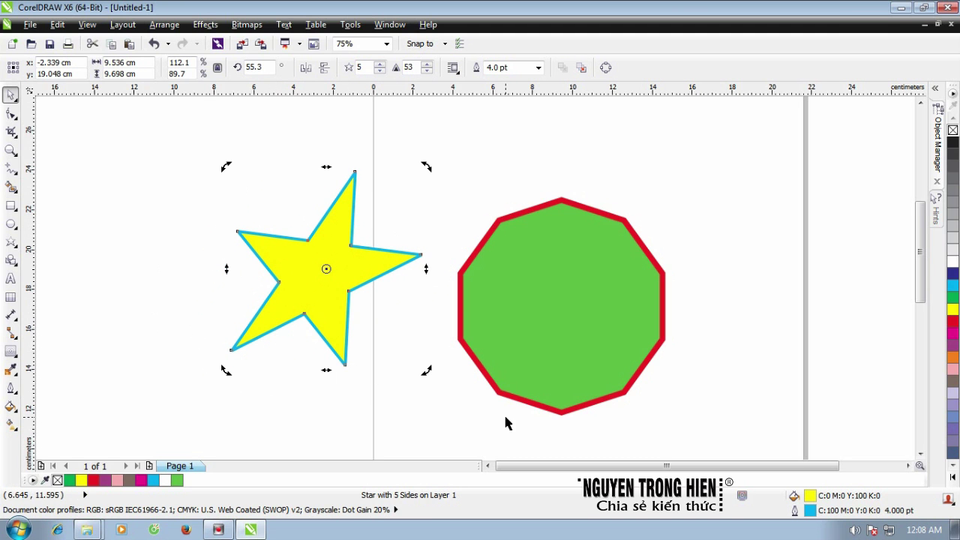
Undo the rotation and skew changes made to the yellow star
click(153, 44)
click(153, 44)
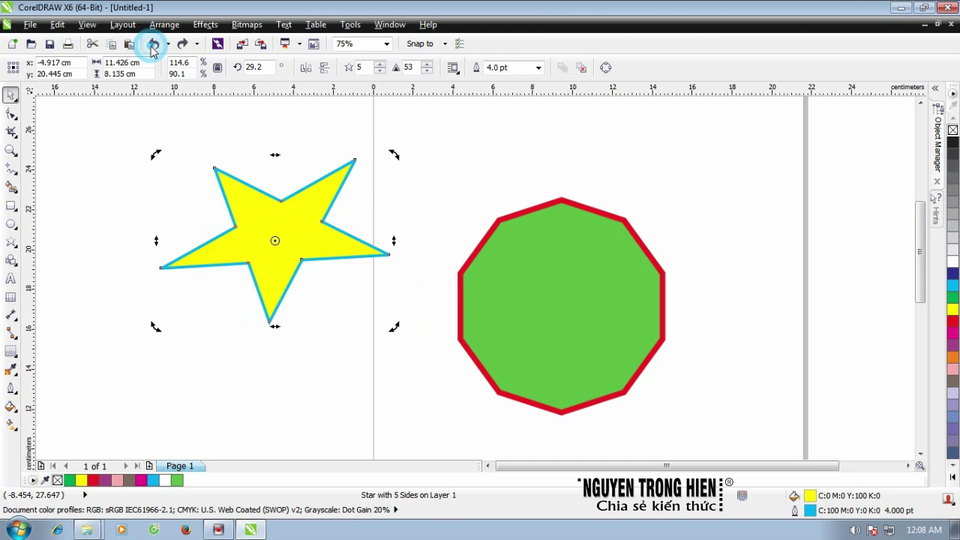
click(153, 44)
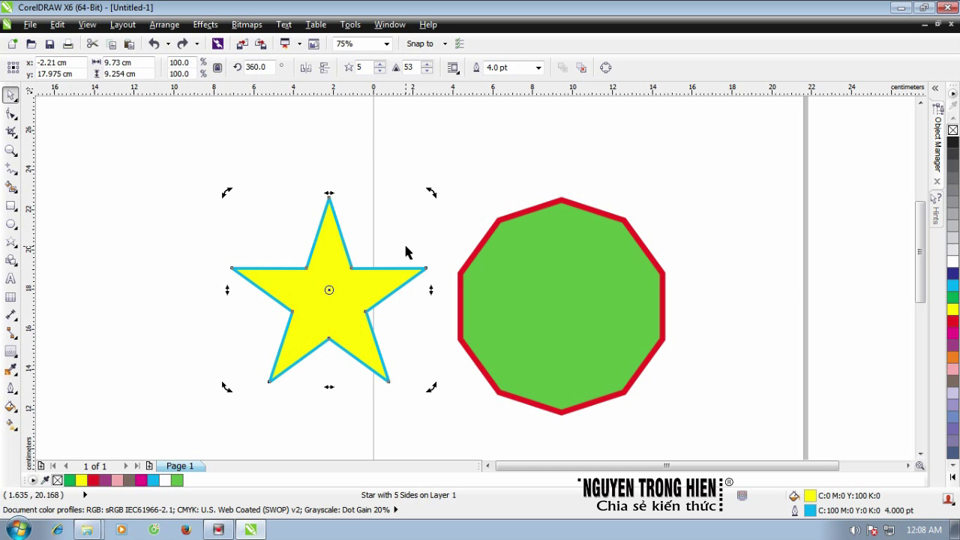
Rotate the yellow star freehand twice, first to about 246° and again to about 333°
drag(430, 193, 354, 354)
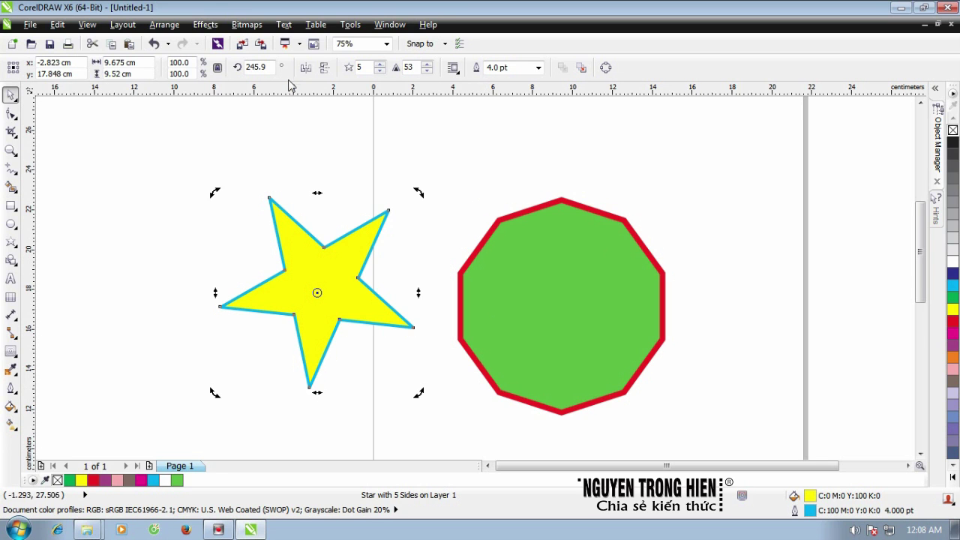
double_click(267, 68)
drag(418, 195, 228, 201)
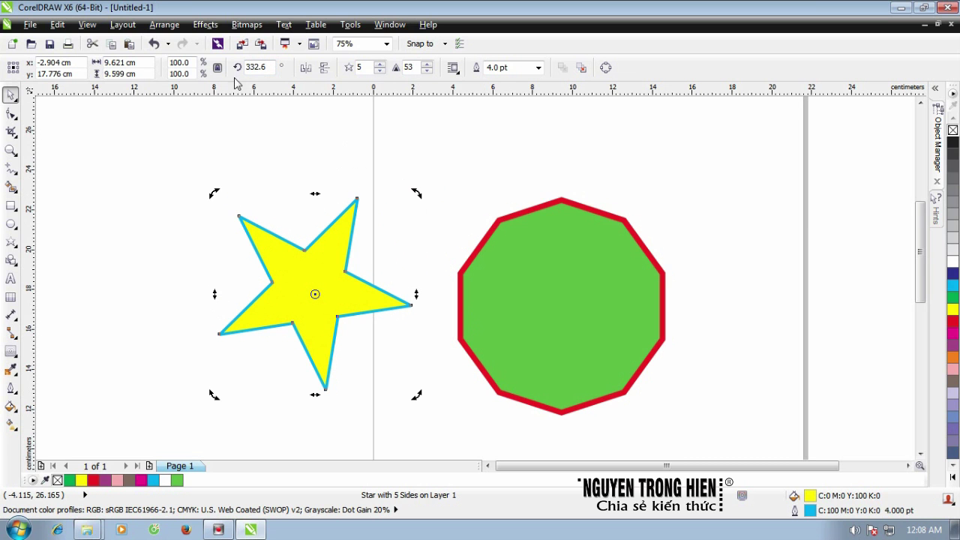
Set the yellow star's rotation angle to 0°
double_click(276, 67)
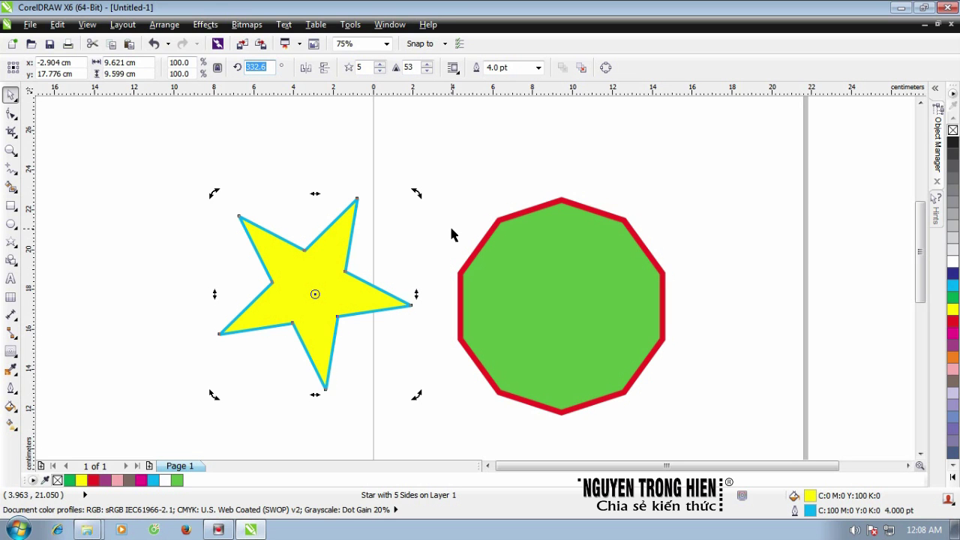
text(0)
key(Return)
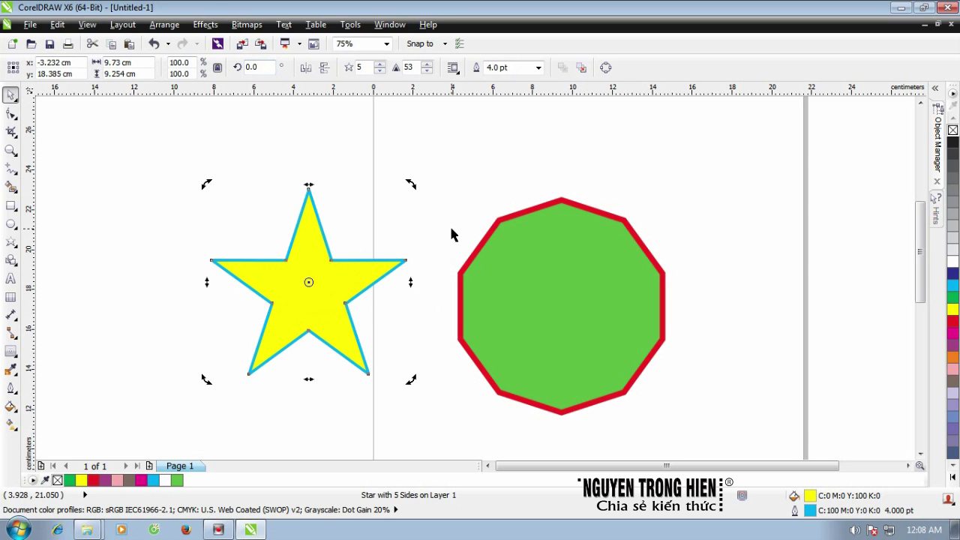
Set the green polygon's number of sides to 5
click(527, 269)
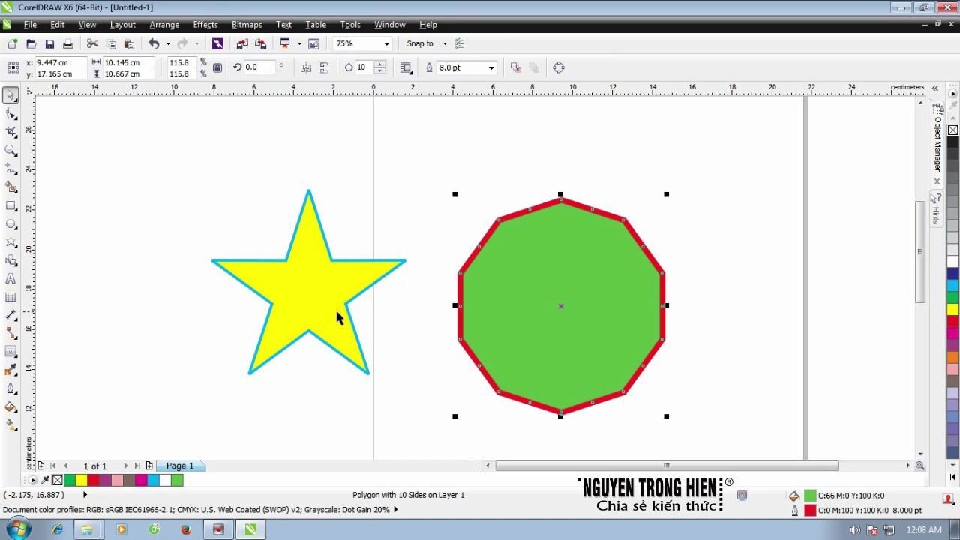
double_click(362, 67)
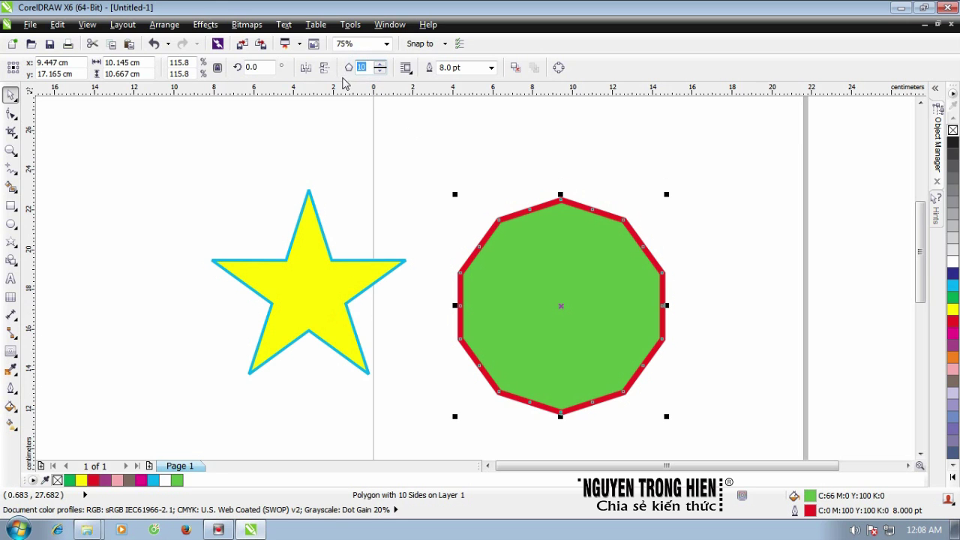
text(5)
key(Return)
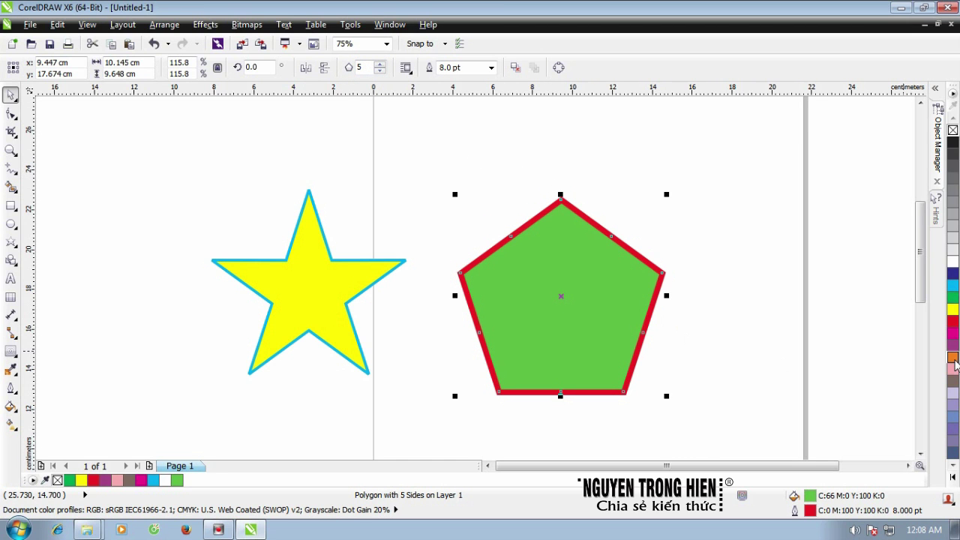
Give the green pentagon a dark blue outline, rotate it freehand to about 53° and deselect it
right_click(953, 273)
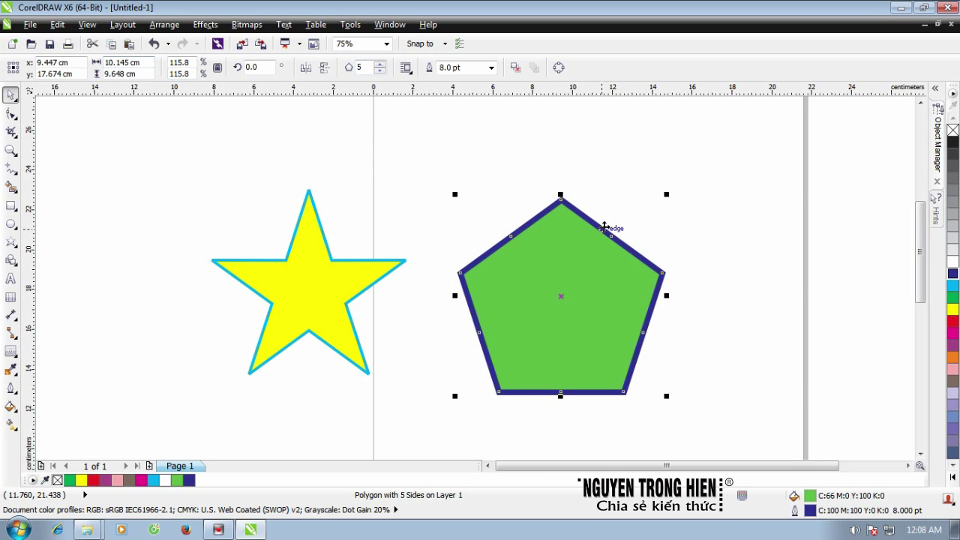
click(560, 295)
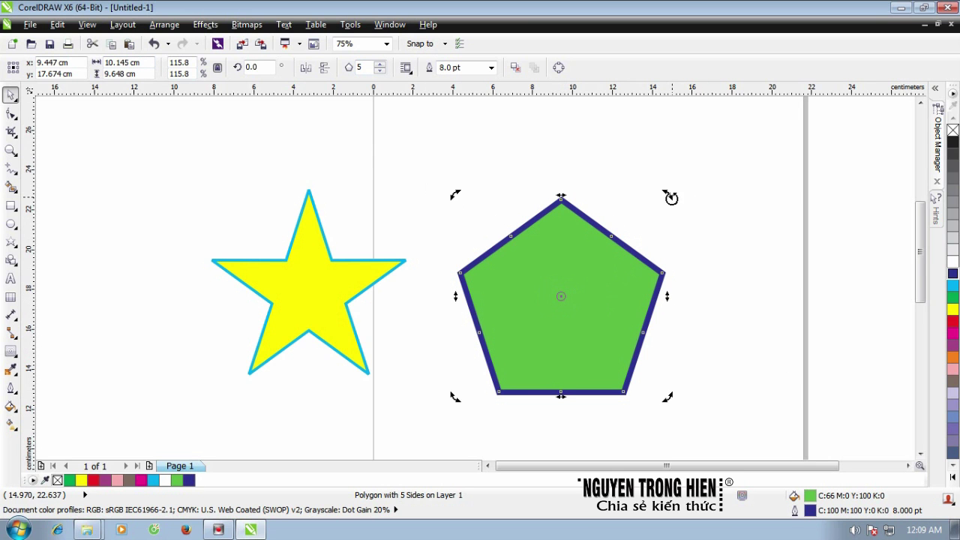
drag(669, 197, 651, 272)
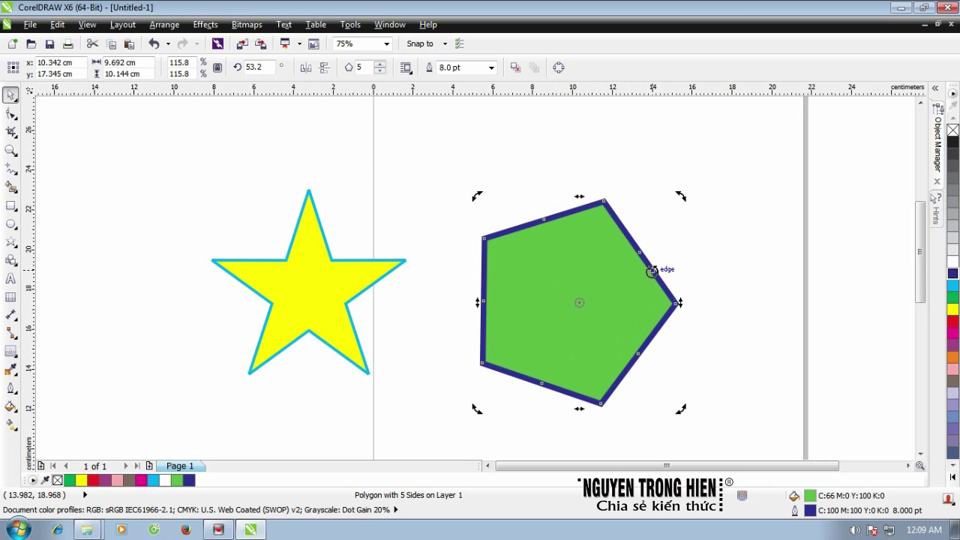
click(463, 161)
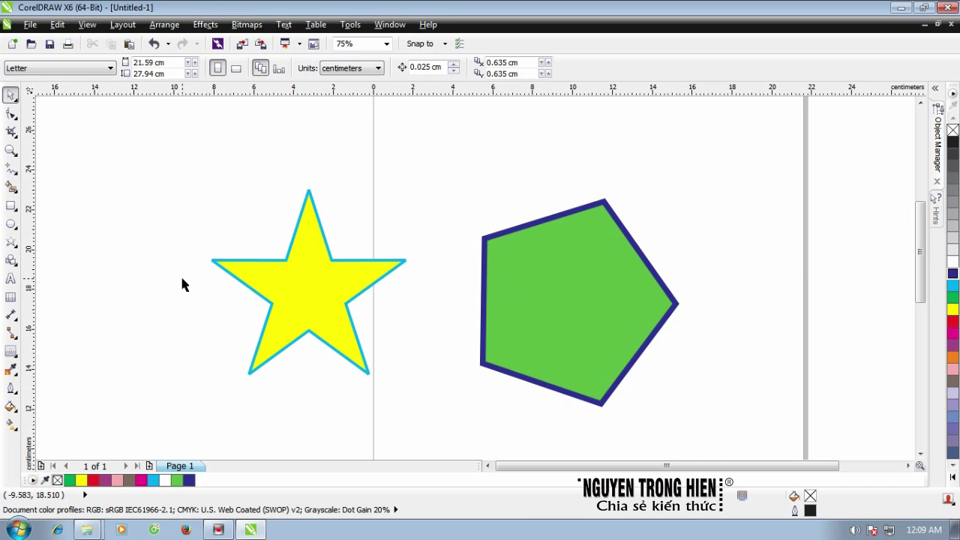
Draw a nine-pointed complex star about 5.7 by 5.3 cm above and left of the yellow star, and fill it green
click(13, 244)
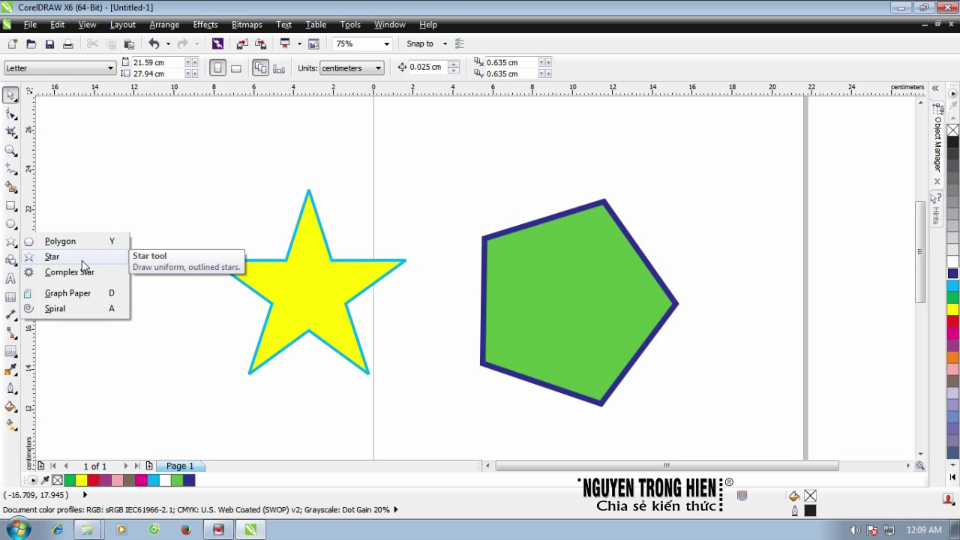
click(69, 272)
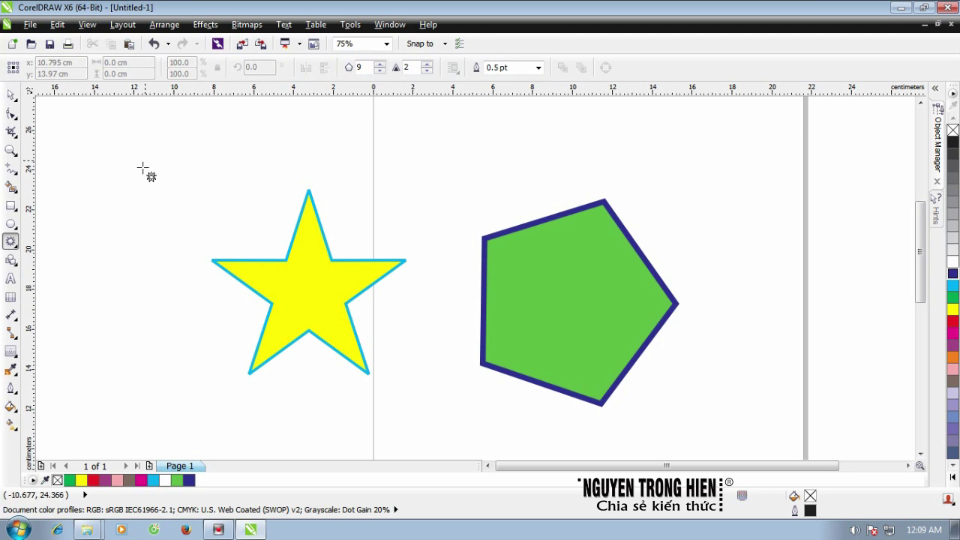
drag(108, 152, 225, 258)
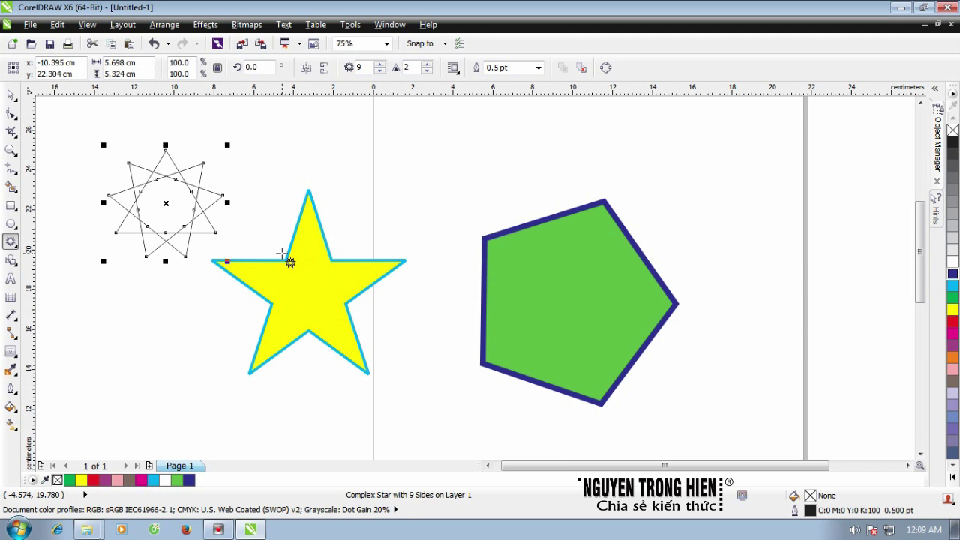
click(953, 297)
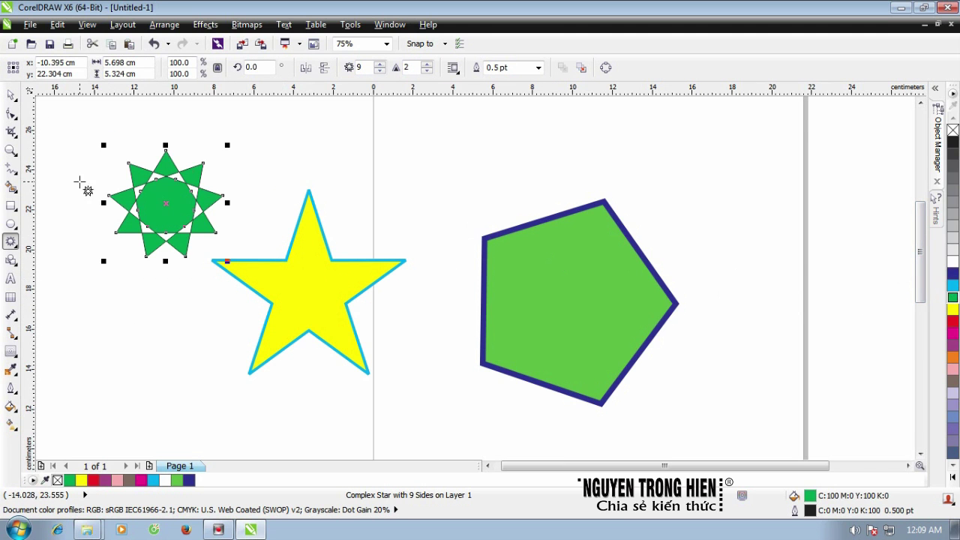
Give the complex star a 3.0 pt red outline
scroll(100, 188, up, 2)
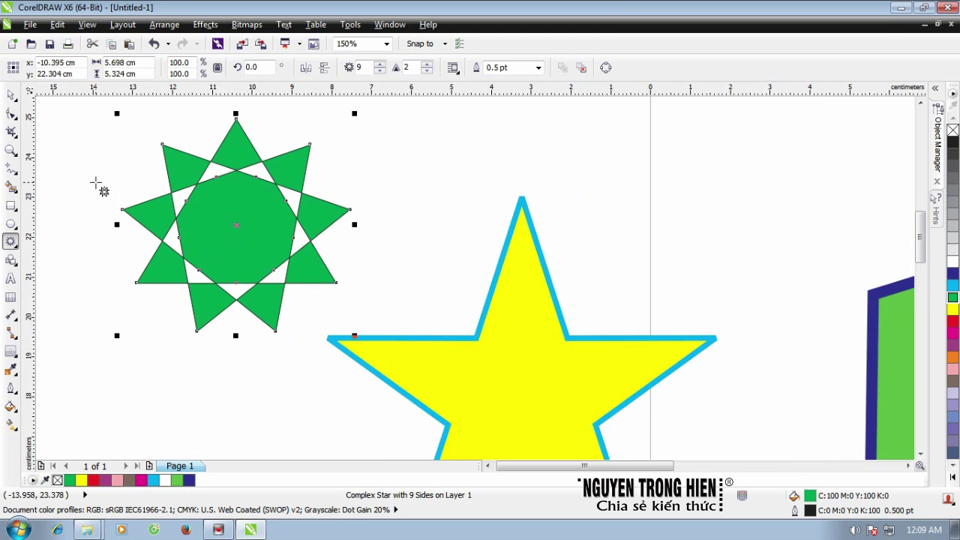
click(538, 67)
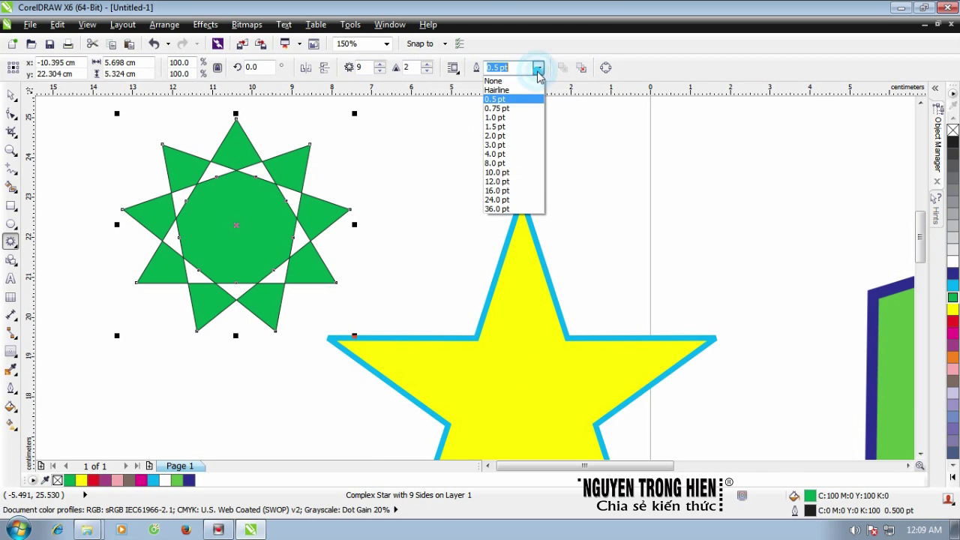
click(519, 145)
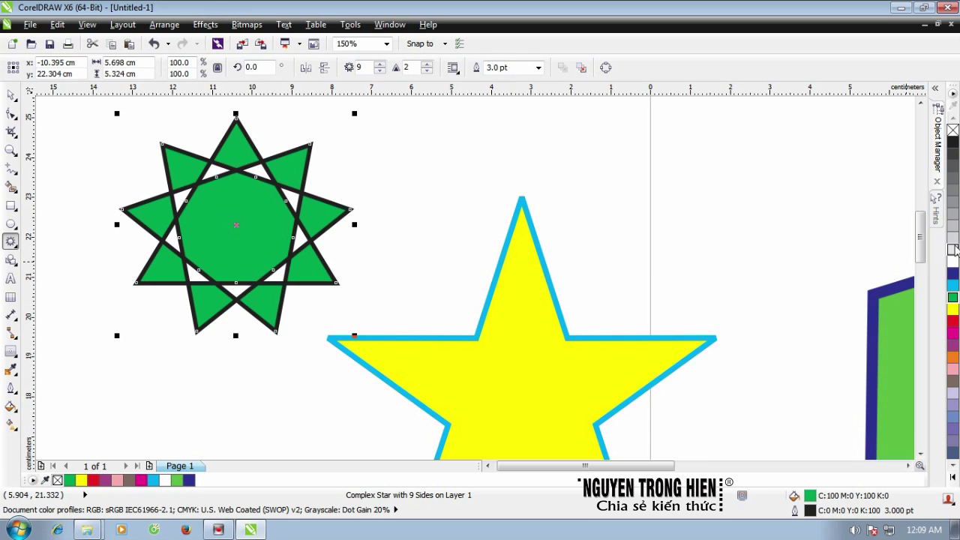
right_click(953, 321)
click(11, 94)
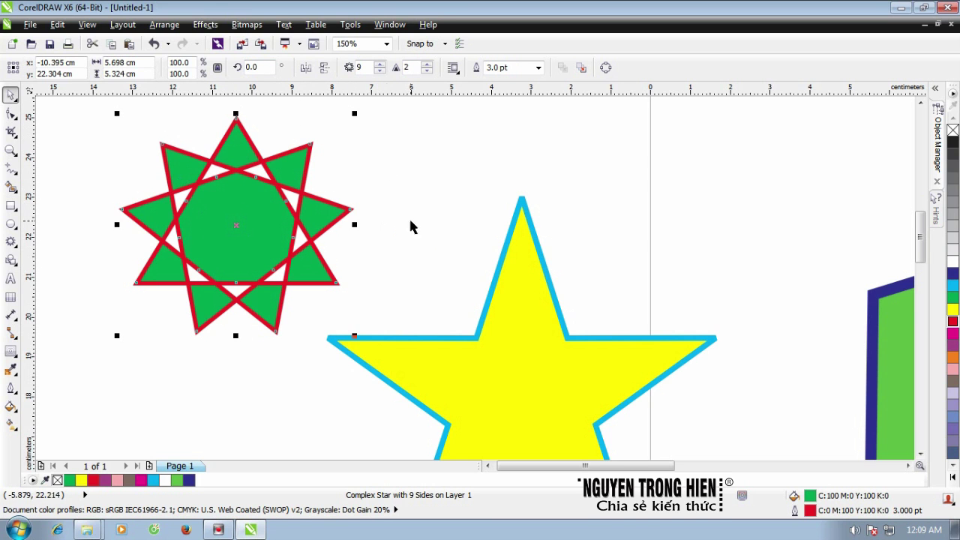
Set the complex star's number of points to 15
double_click(358, 67)
text(1)
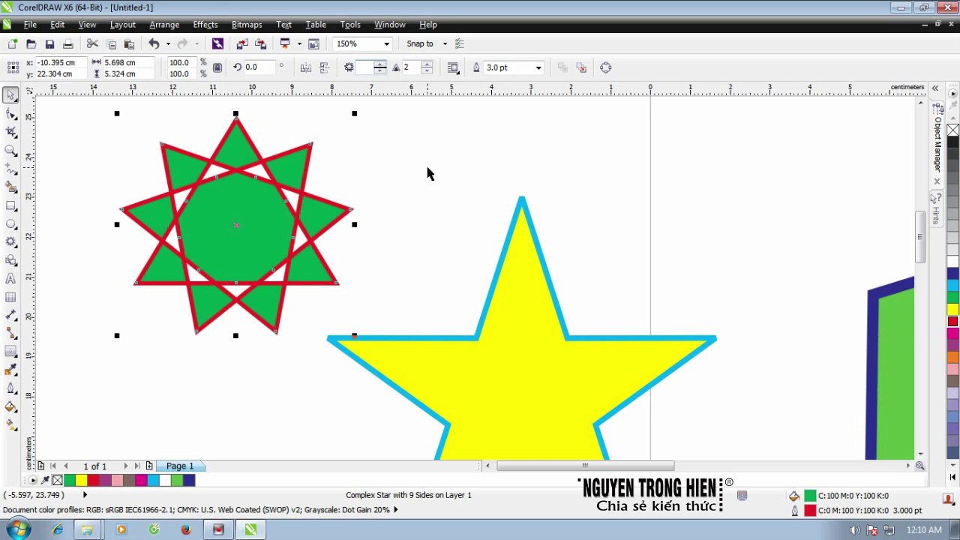
text(5)
key(Return)
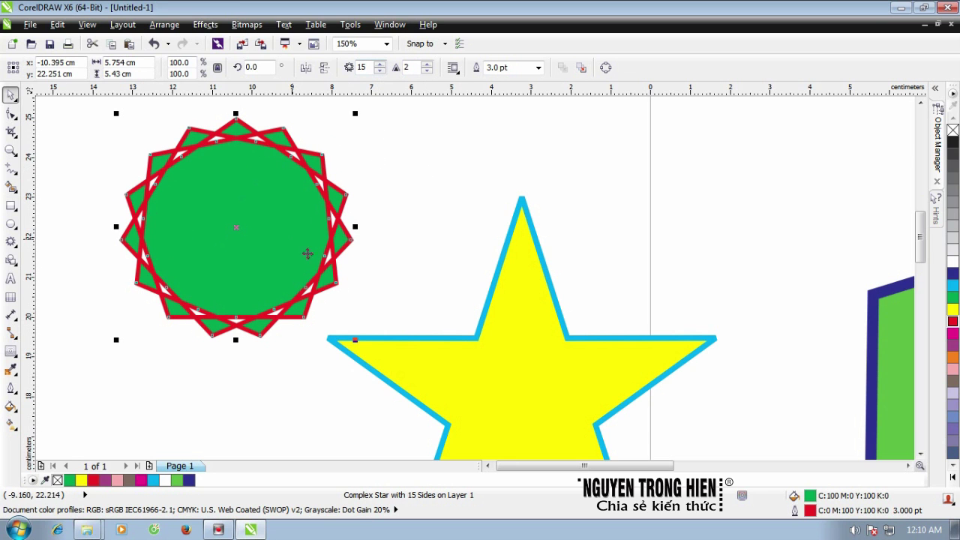
Try sharpness values of 5, 2 and 6 on the 15-pointed complex star
double_click(406, 67)
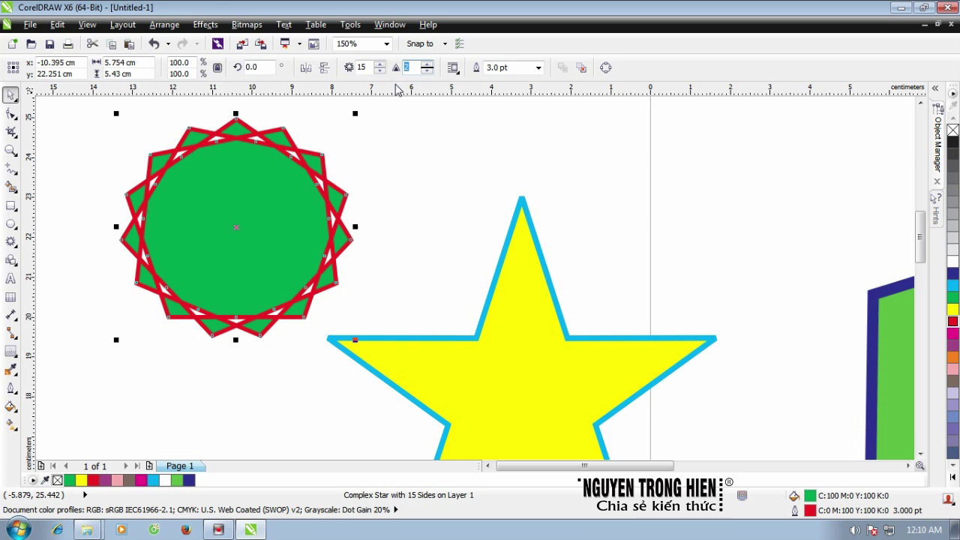
key(Return)
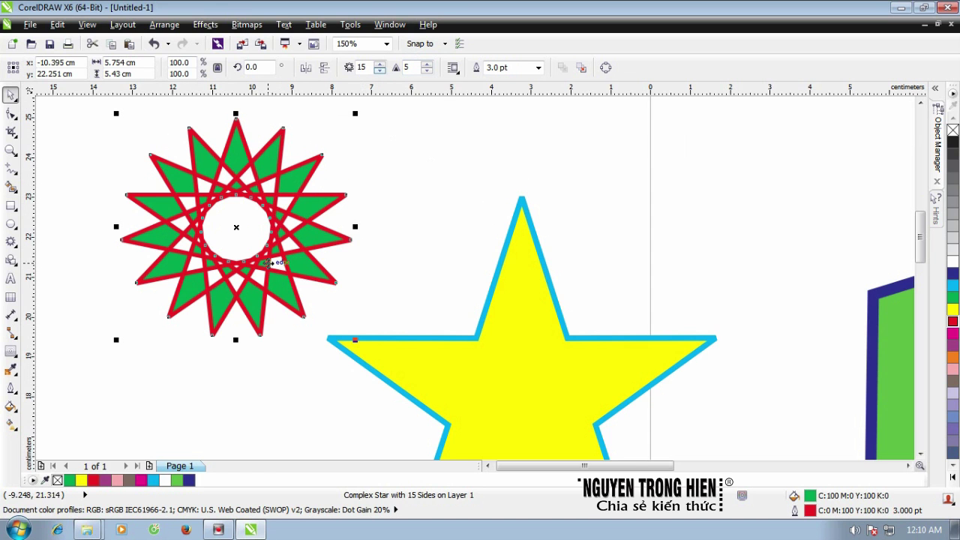
click(410, 67)
text(2)
key(Return)
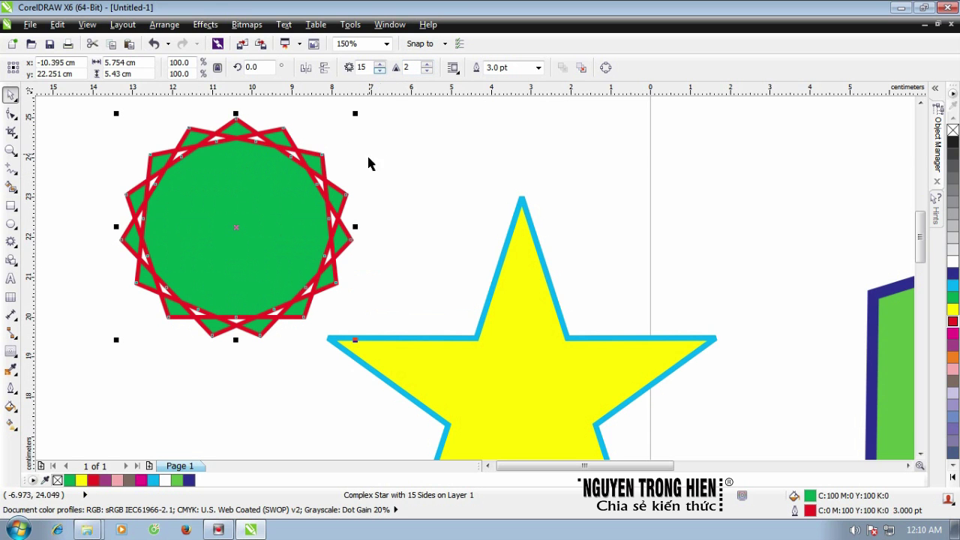
click(409, 68)
text(6)
key(Return)
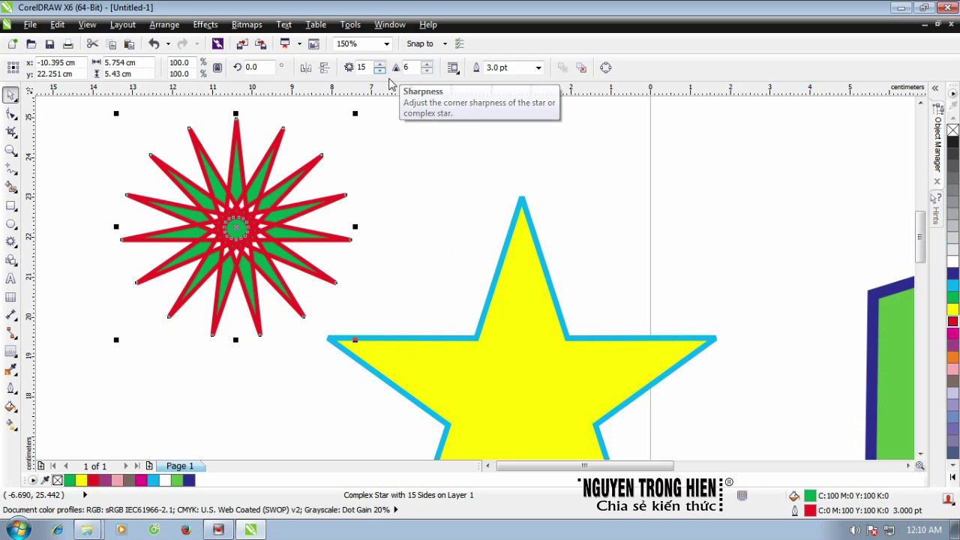
Set the complex star's sharpness to 5 and deselect it
double_click(407, 67)
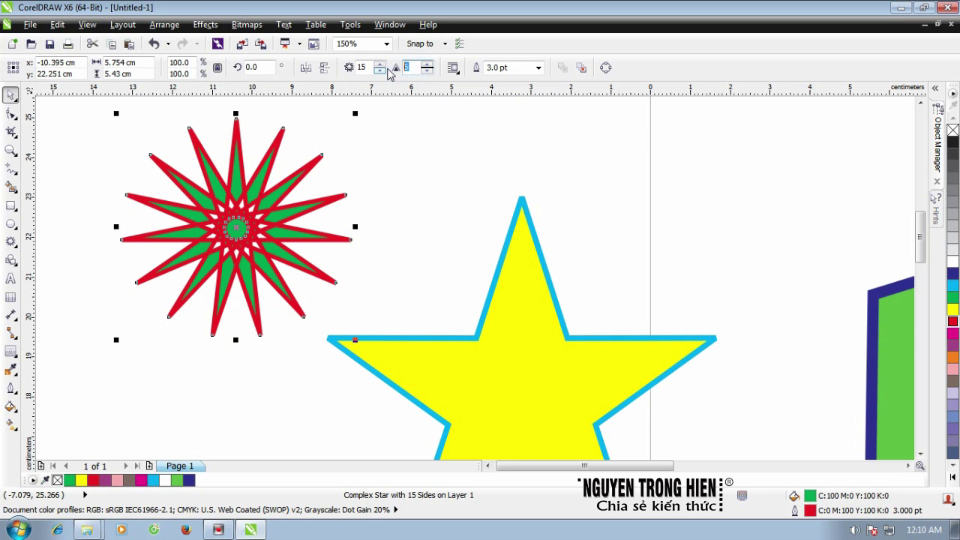
text(4)
key(BackSpace)
text(5)
key(Return)
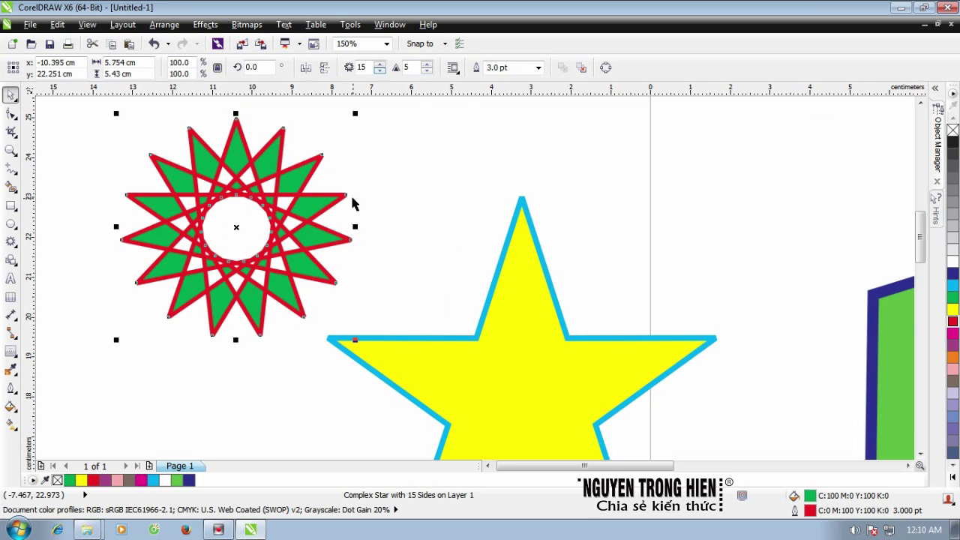
click(446, 199)
scroll(337, 227, down, 2)
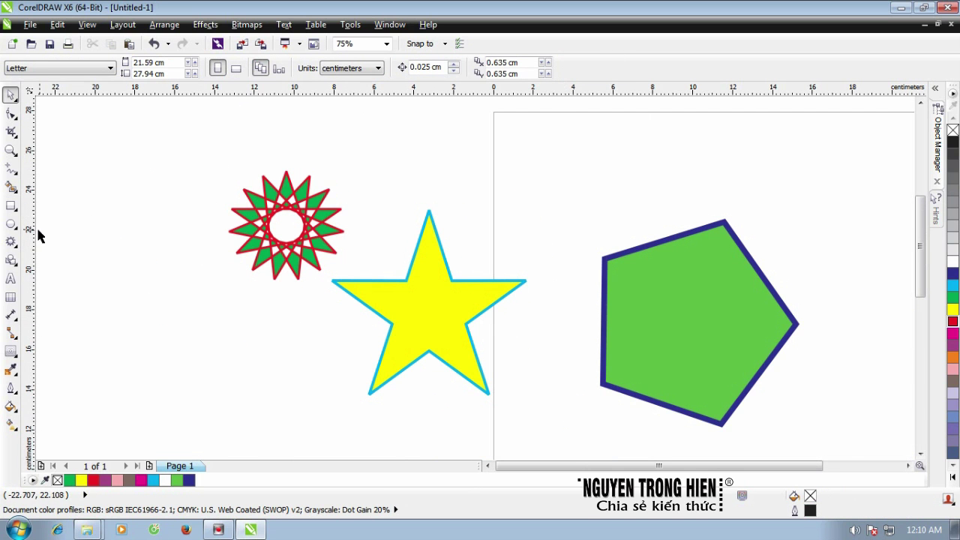
click(11, 242)
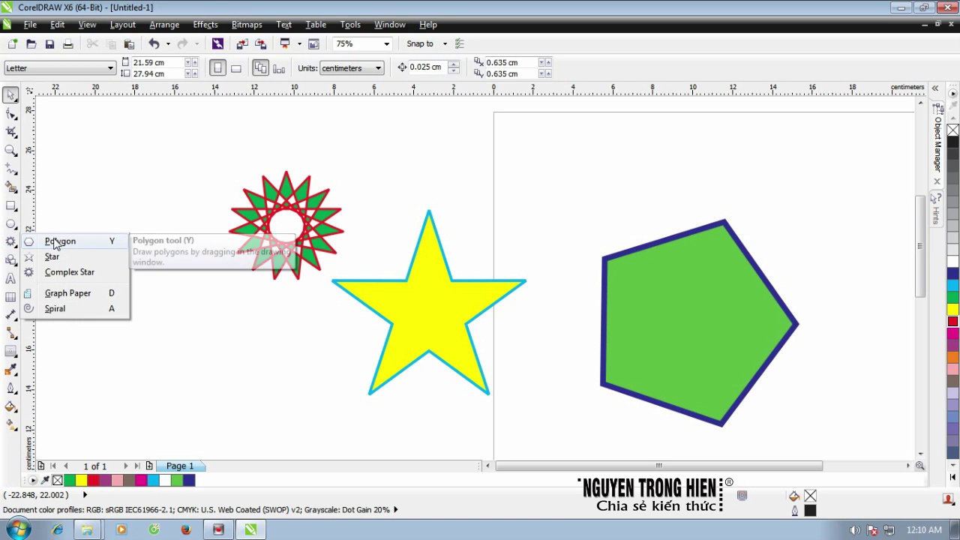
click(66, 273)
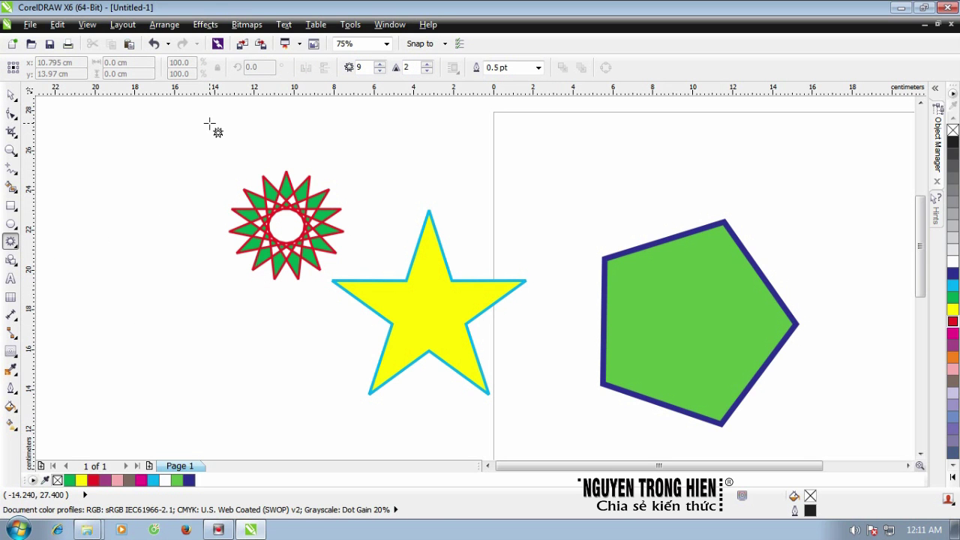
key(space)
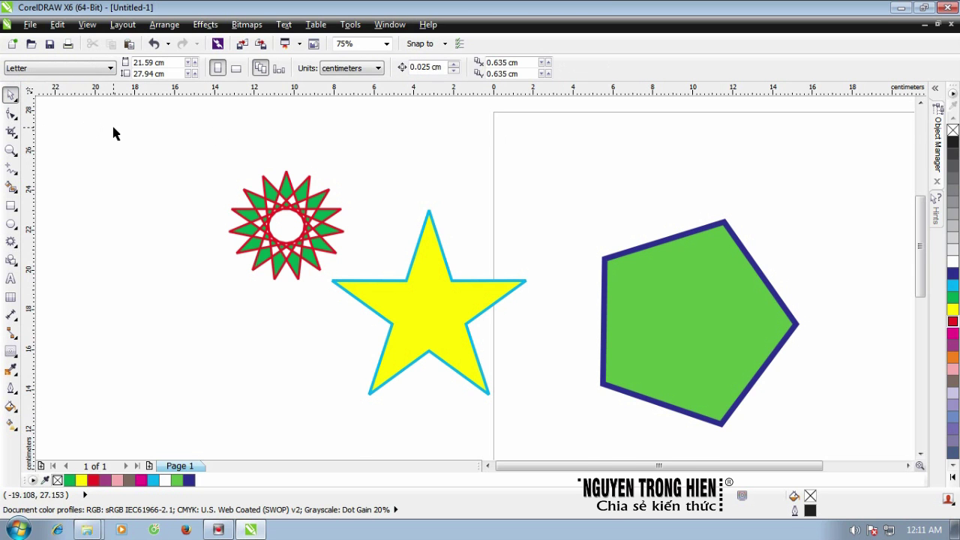
scroll(280, 279, down, 1)
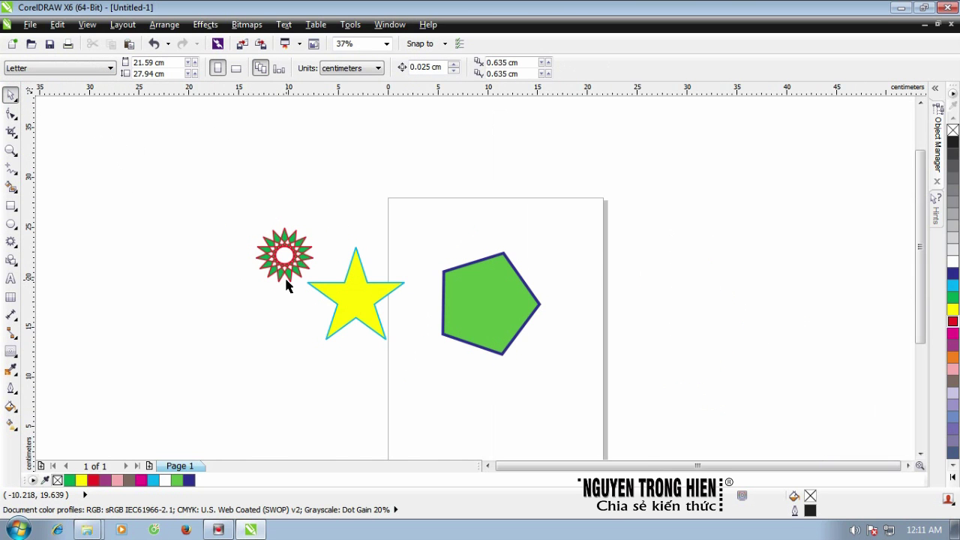
scroll(286, 285, up, 1)
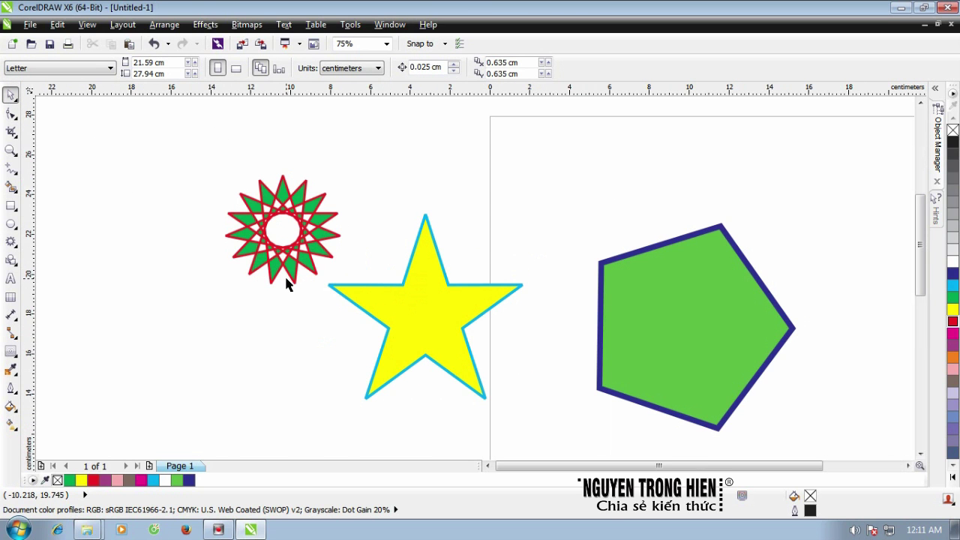